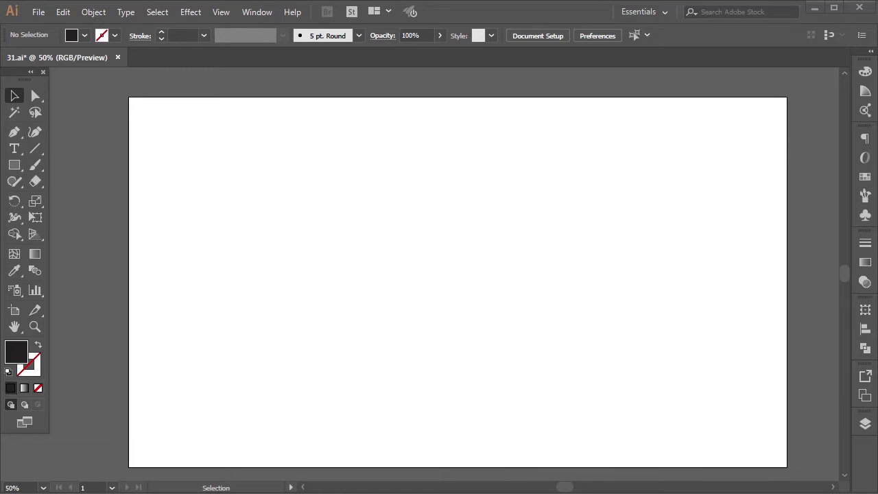
Place a new text object at 550 pt and move it onto the artboard.
key(t)
click(201, 182)
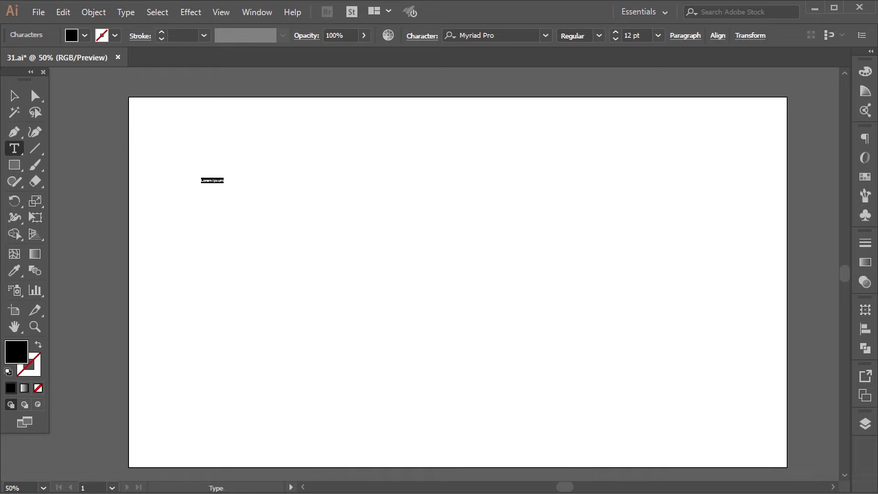
click(628, 35)
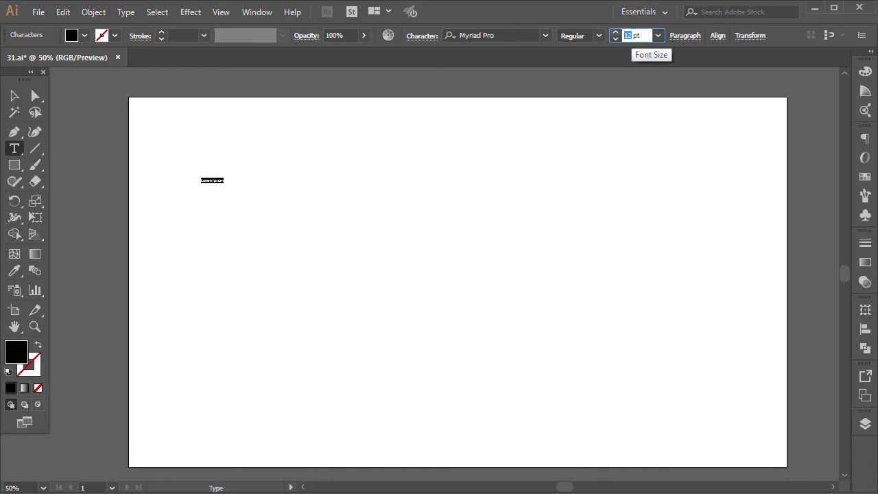
text(550)
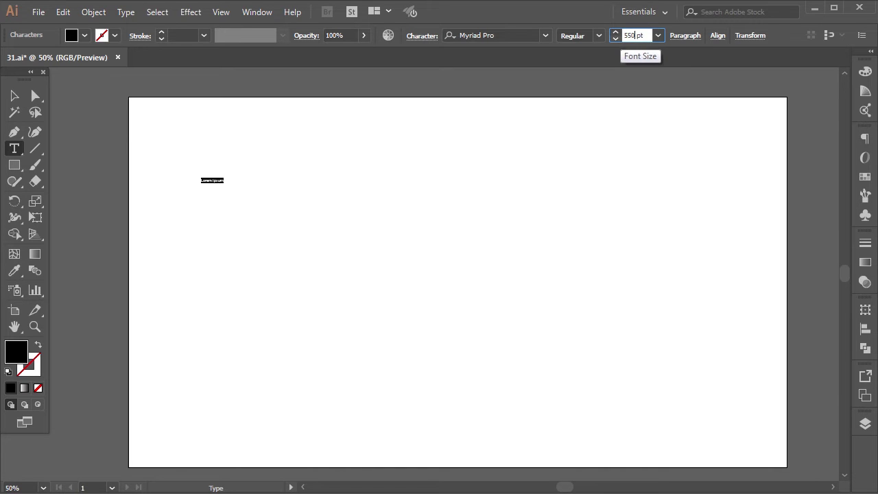
key(Return)
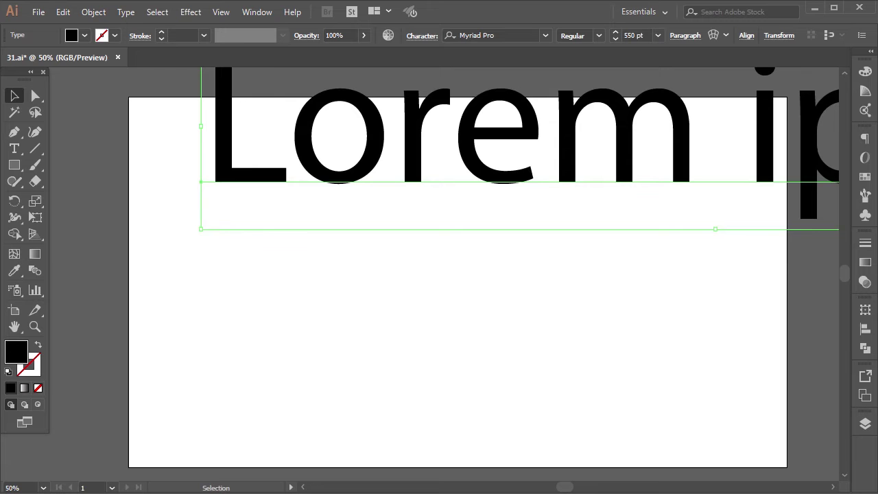
drag(339, 137, 214, 232)
Replace the placeholder with 'attire', centre it on the artboard and select its letters.
key(t)
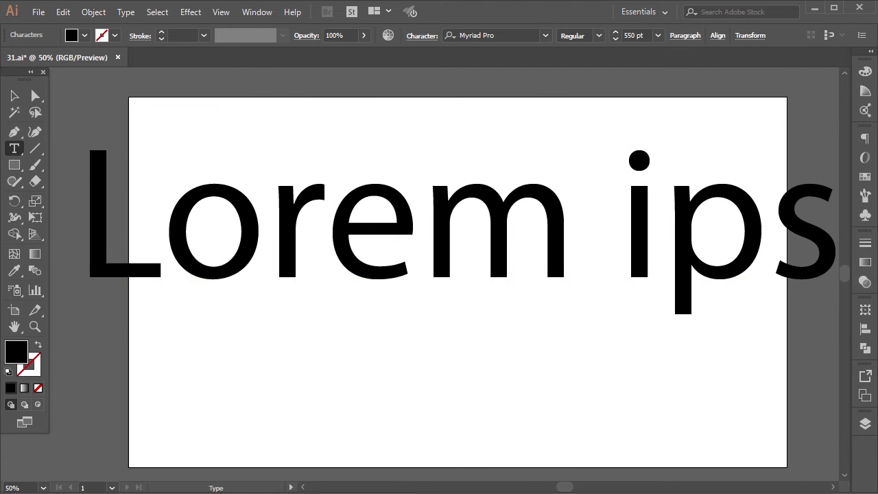
click(326, 206)
key(ctrl+a)
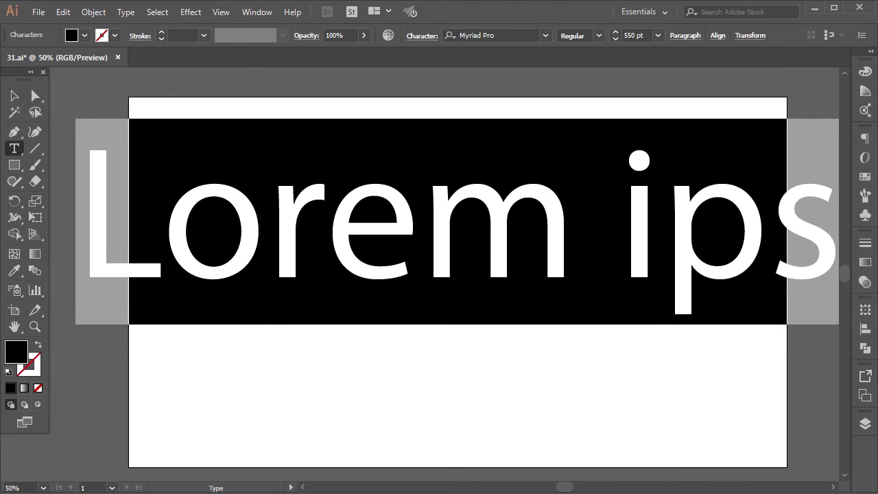
text(a)
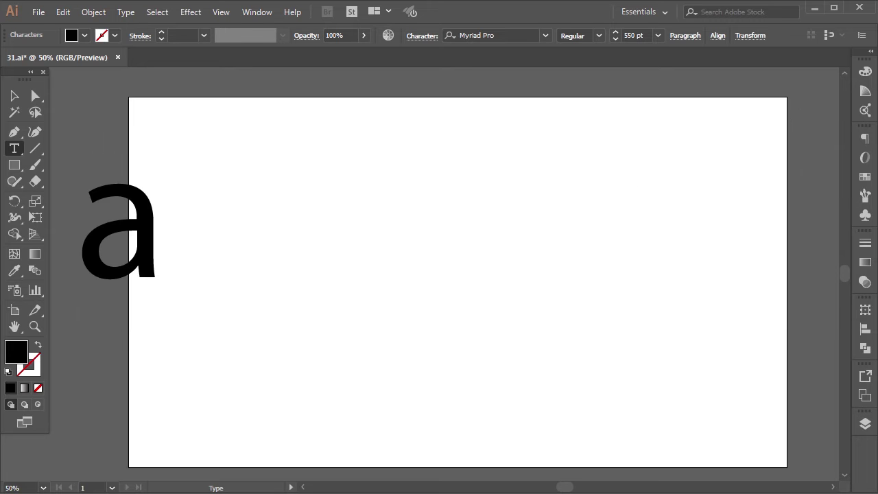
text(tt ire)
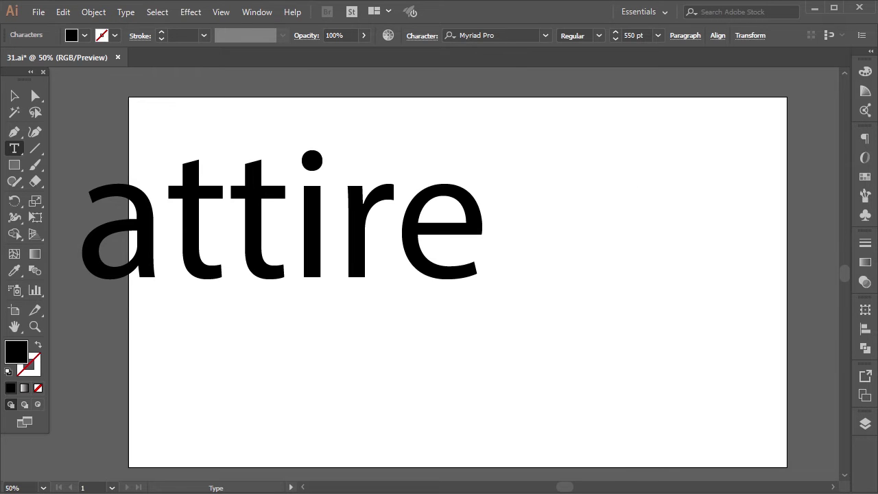
key(Escape)
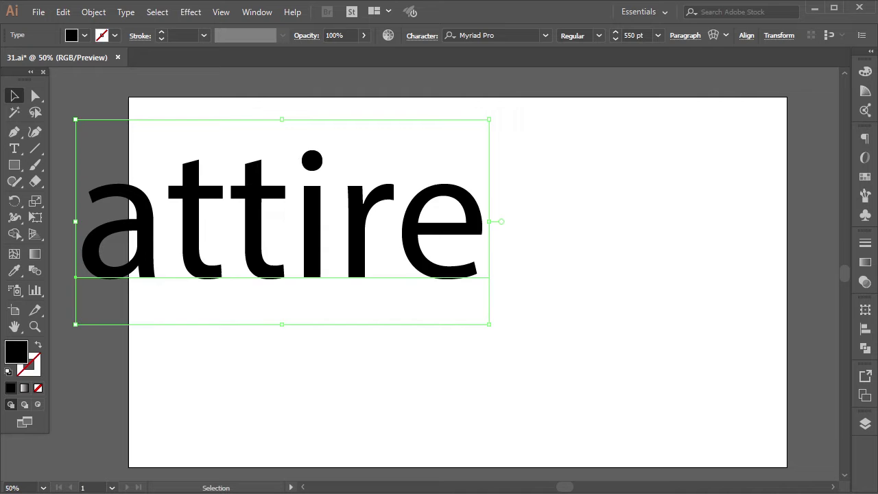
drag(274, 219, 445, 266)
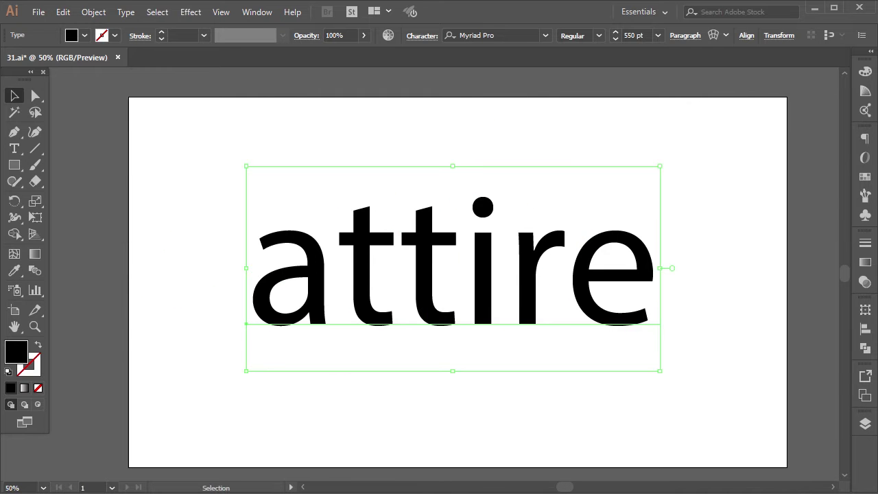
double_click(353, 264)
key(ctrl+a)
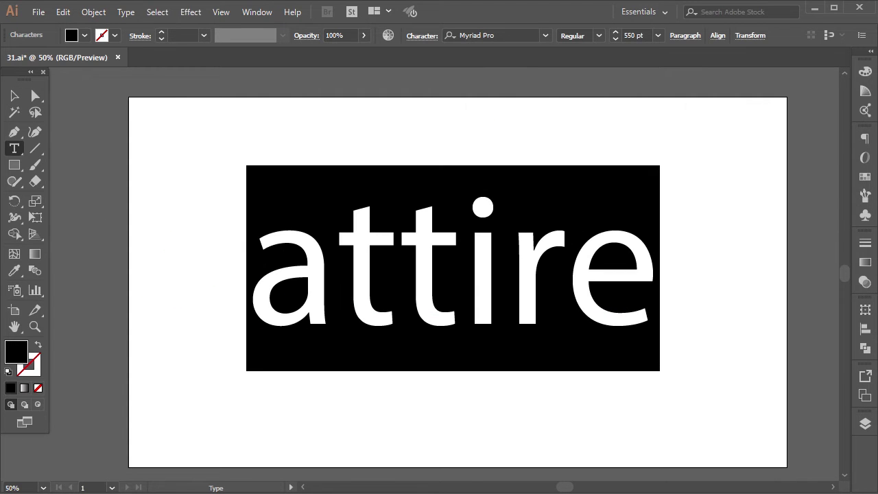
Choose Merylia from the font family list for the selected 'attire' text.
click(546, 35)
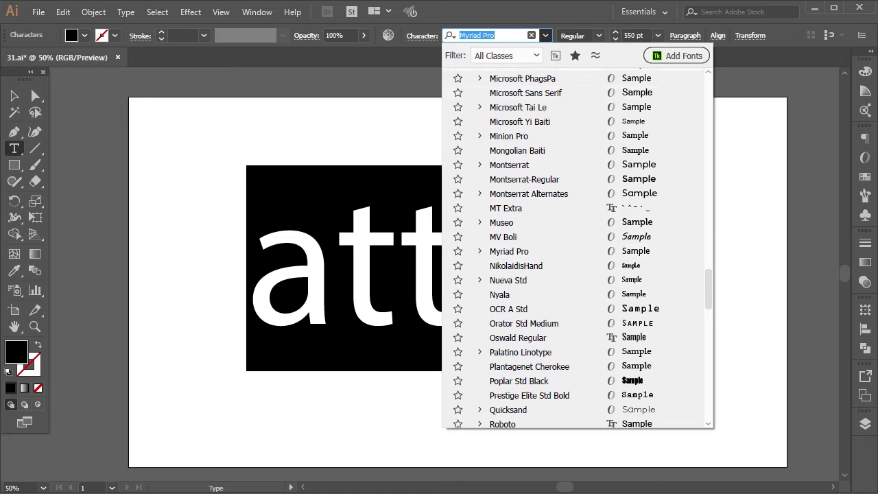
scroll(507, 236, down, 1)
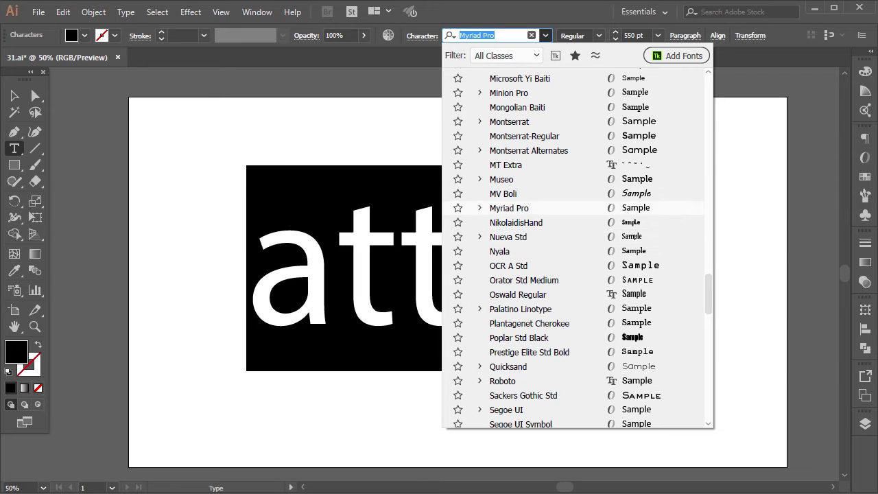
scroll(528, 206, up, 1)
scroll(528, 220, up, 2)
scroll(528, 237, up, 2)
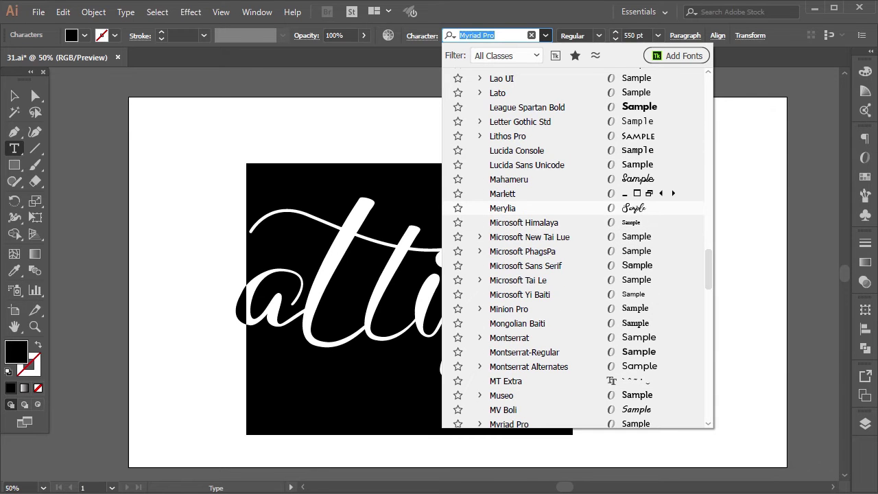
click(502, 208)
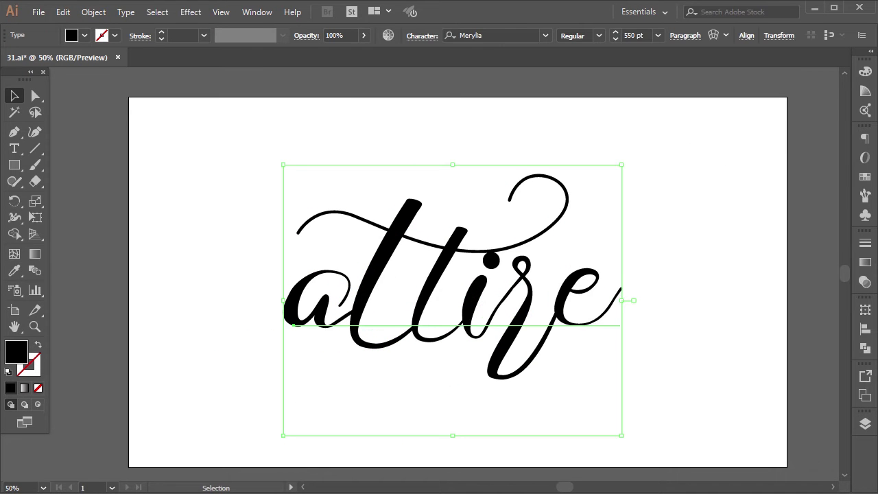
Reselect the 'attire' text and convert it with Create Outlines.
scroll(457, 275, down, 1)
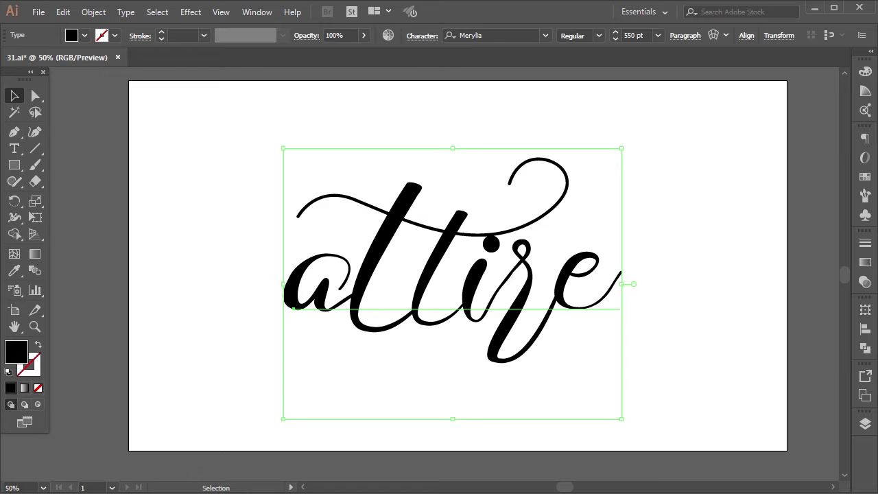
key(ctrl+shift+a)
key(ctrl+a)
right_click(369, 233)
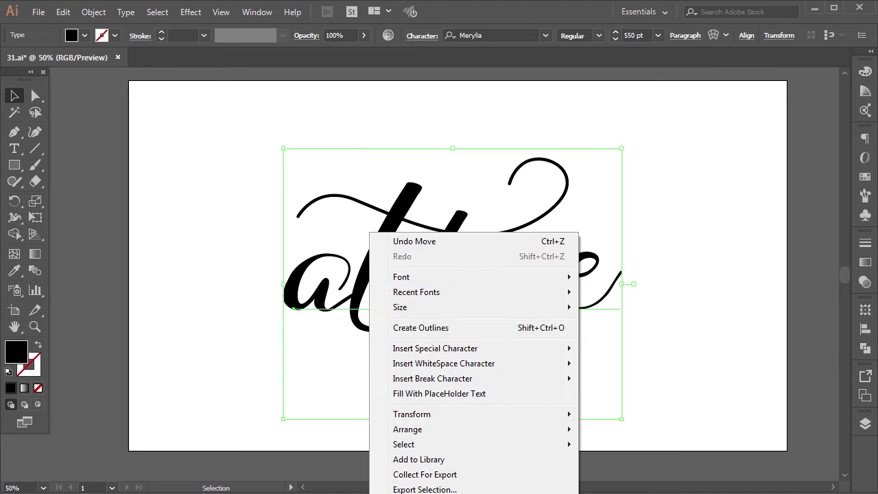
click(421, 328)
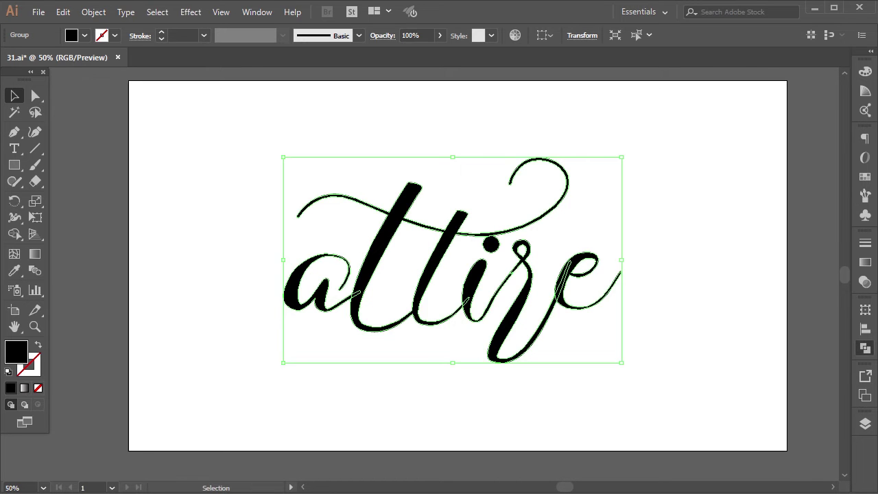
Unite the outlined 'attire' letters into one shape with Pathfinder Unite.
click(865, 348)
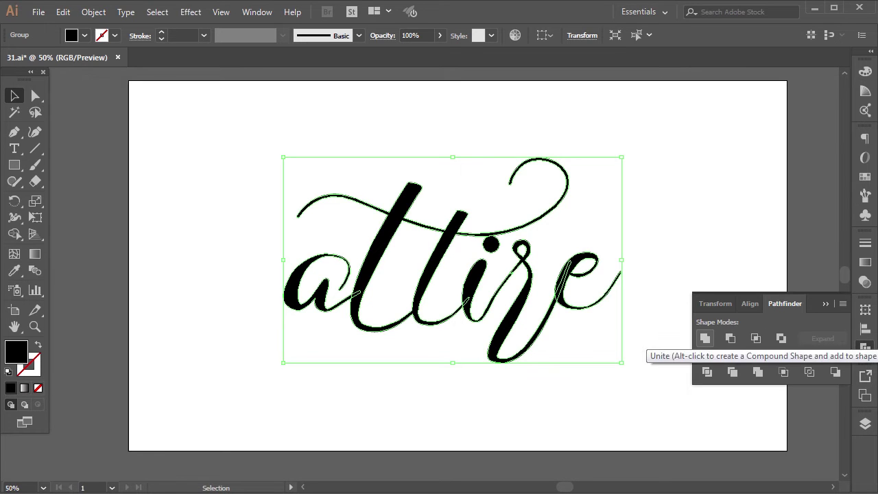
click(705, 339)
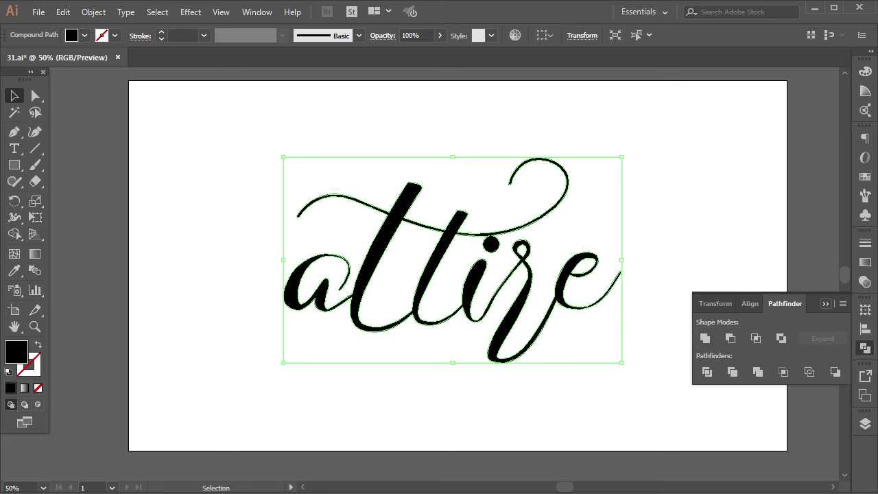
click(825, 303)
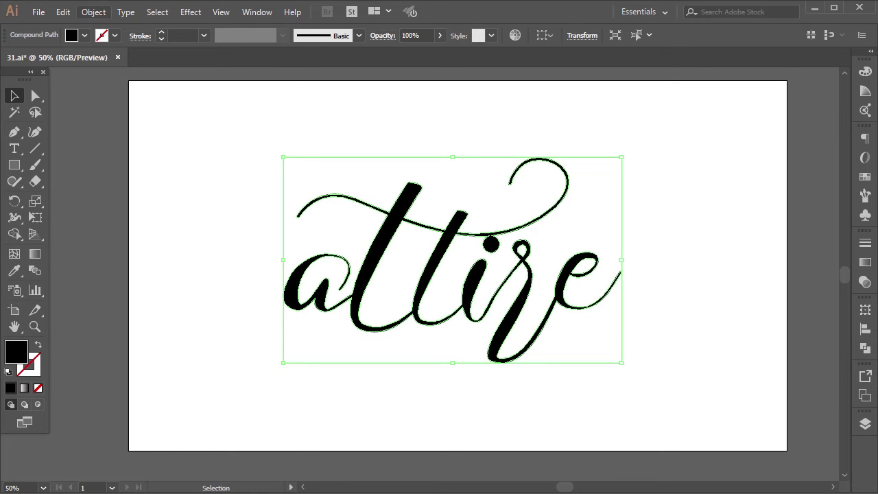
click(93, 11)
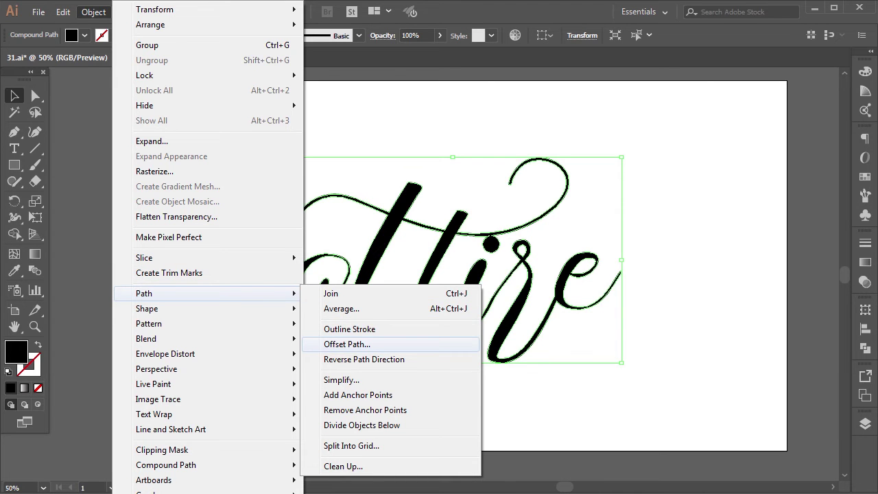
Apply a 10 px Offset Path around the united lettering, then reselect it.
click(347, 344)
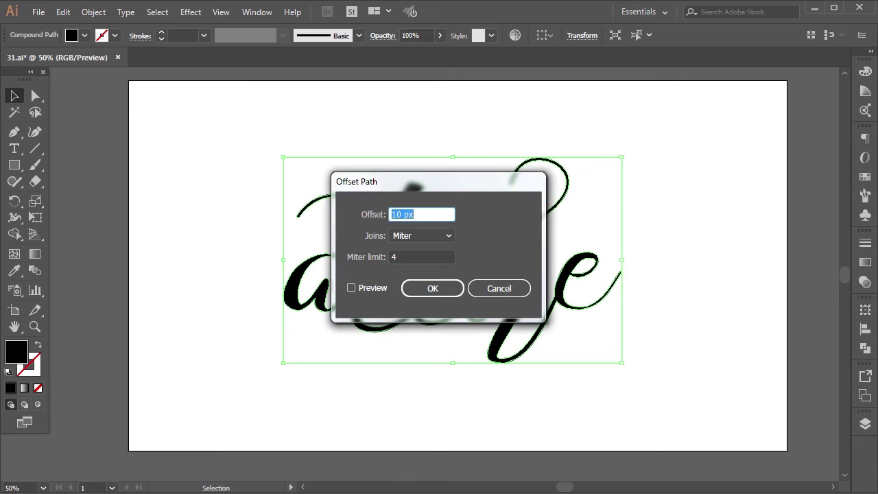
click(351, 287)
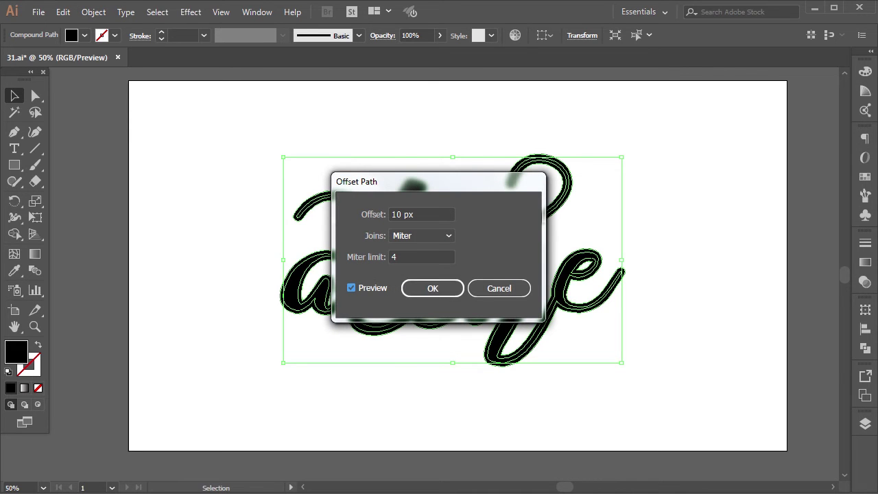
click(433, 288)
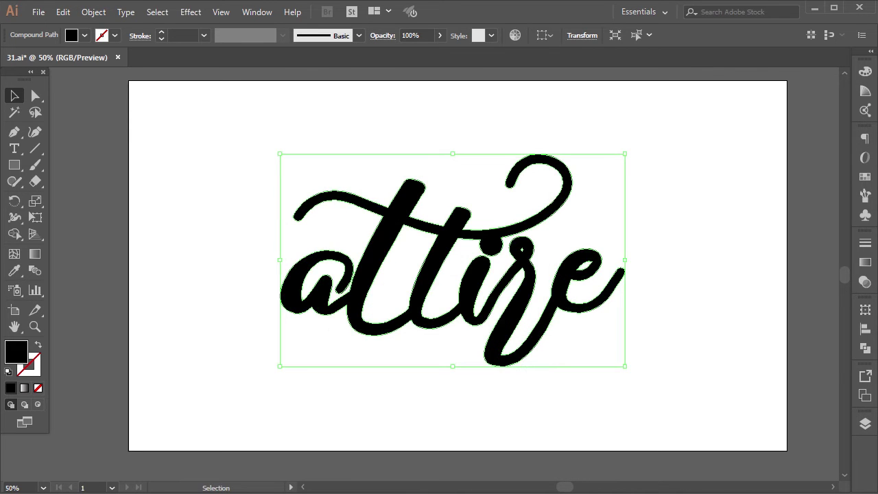
key(ctrl+shift+a)
key(ctrl+a)
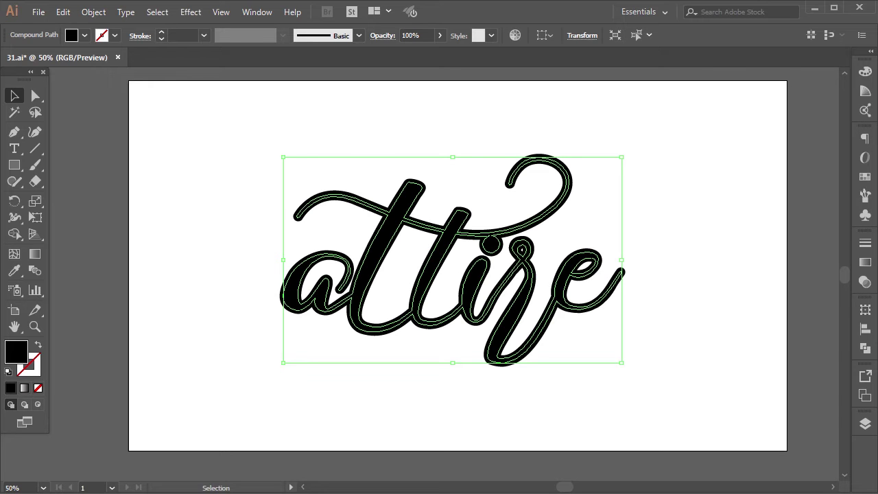
Fill the inner lettering with the white swatch, then select the black outline shape.
click(865, 176)
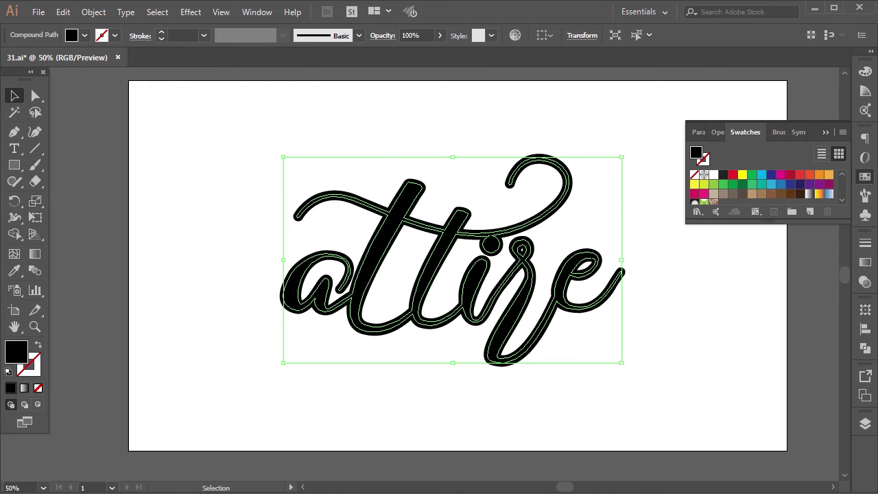
click(713, 174)
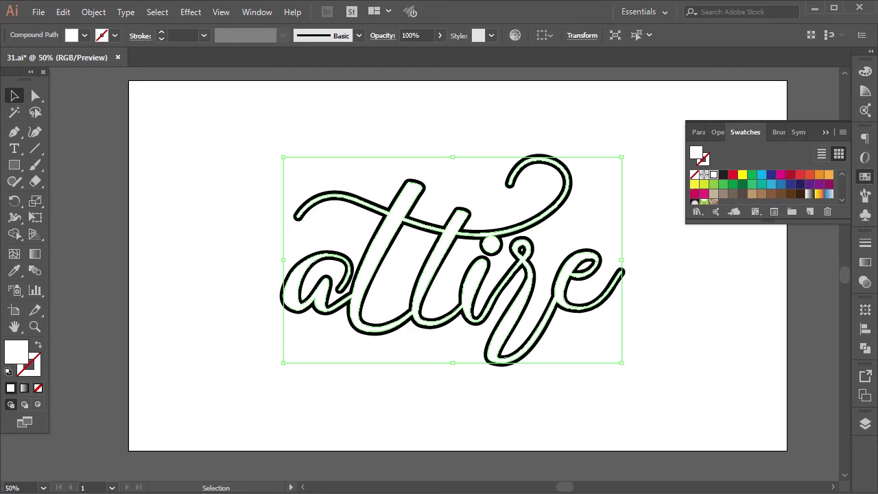
key(Escape)
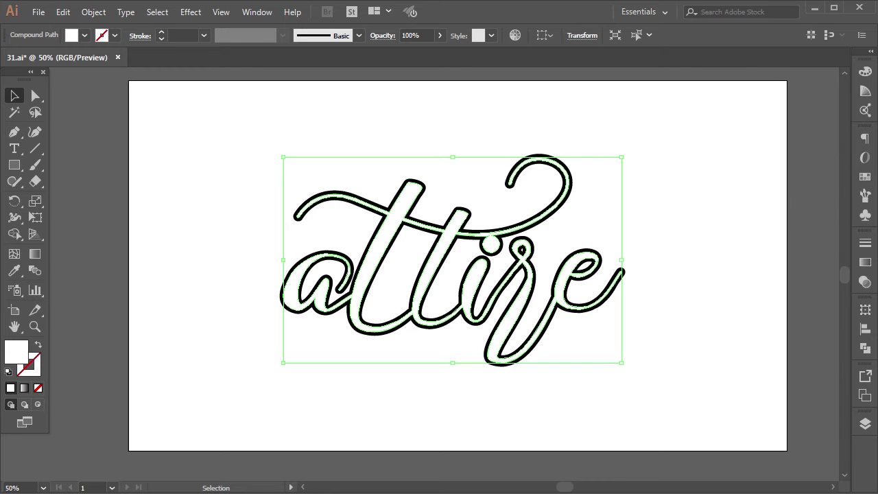
key(ctrl+shift+a)
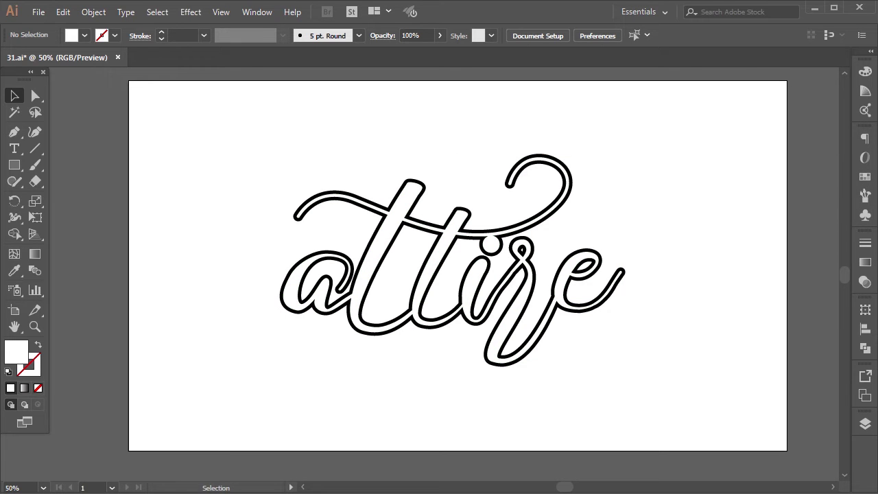
key(ctrl+a)
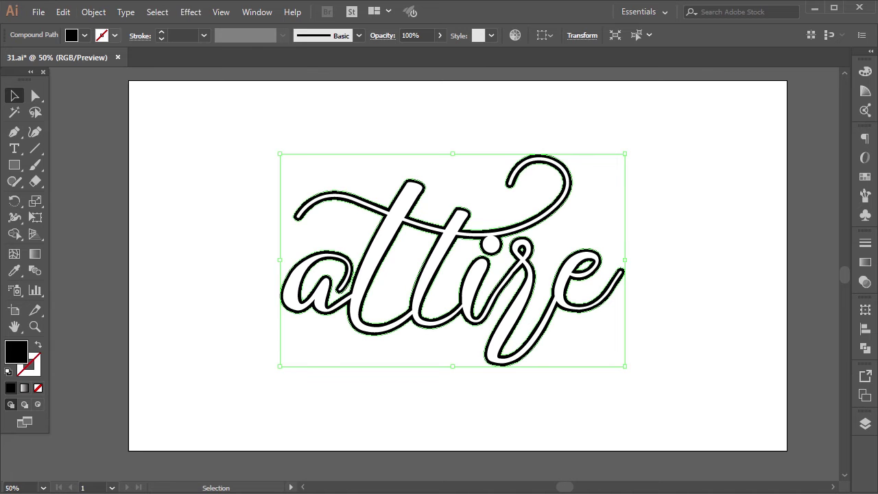
Copy the black outline lettering and paste the copy in back.
click(94, 12)
key(Escape)
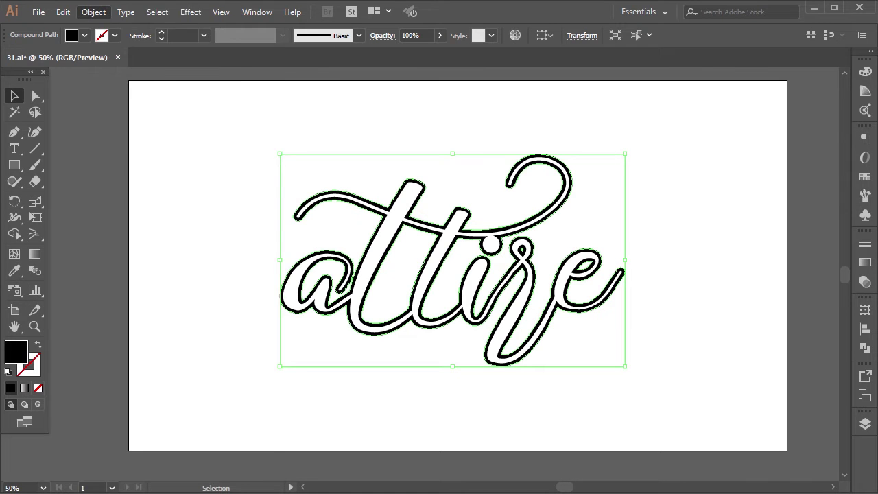
key(alt+e)
key(Down)
key(Down)
key(Return)
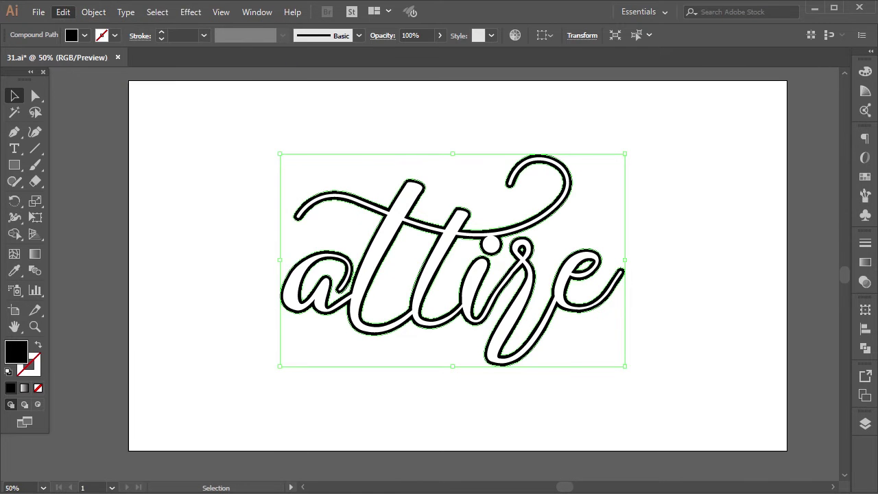
key(alt+e)
key(Down)
key(Down)
key(Down)
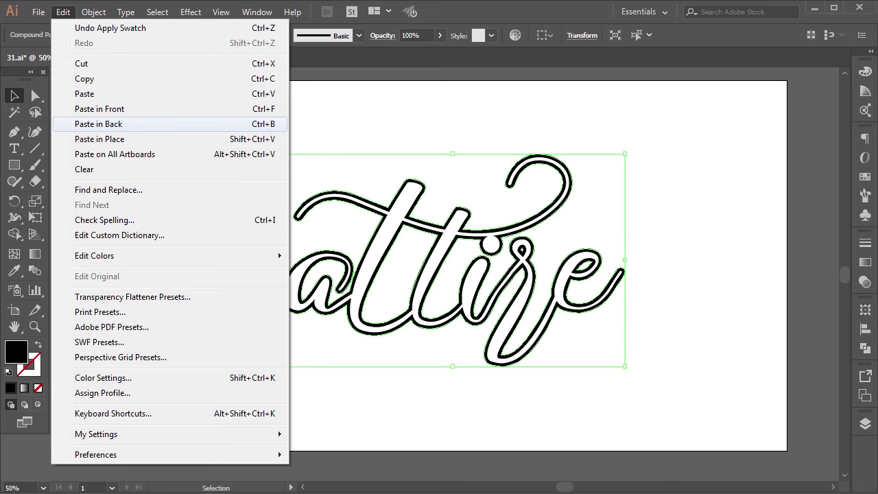
key(Return)
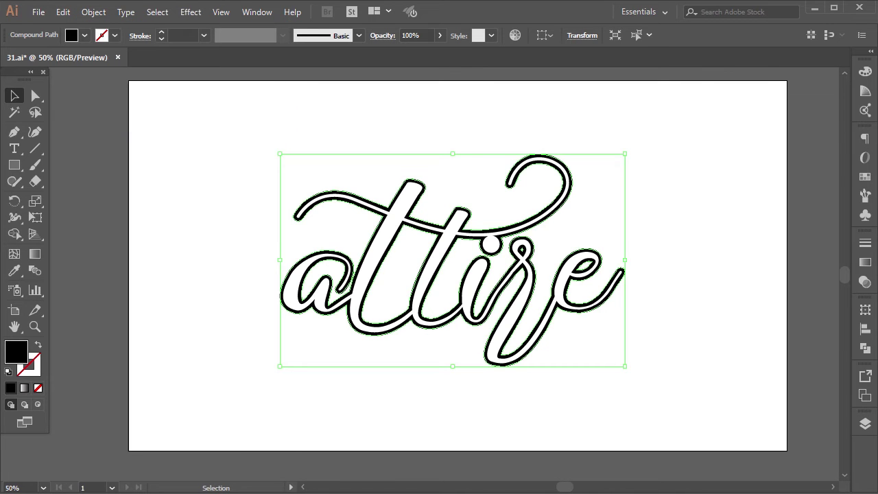
Nudge the back copy right and down into a drop-shadow position, then deselect.
key(Right)
key(Right)
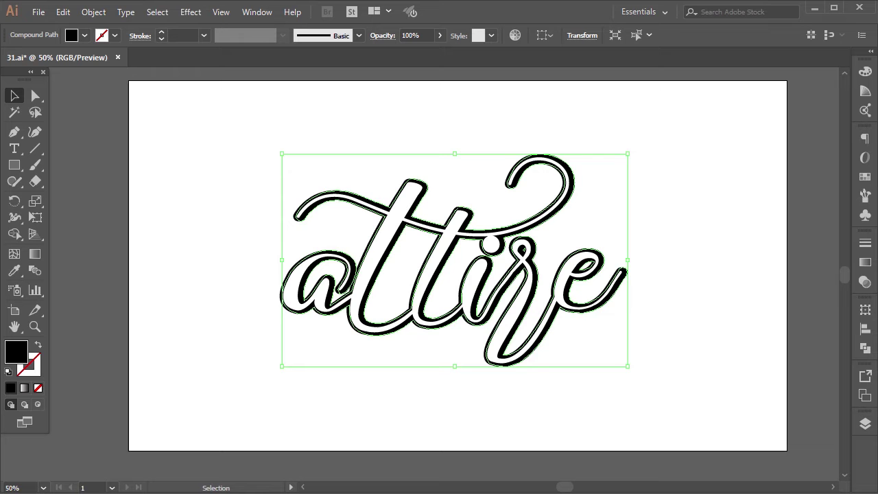
key(Right)
key(Right)
key(Down)
key(Down)
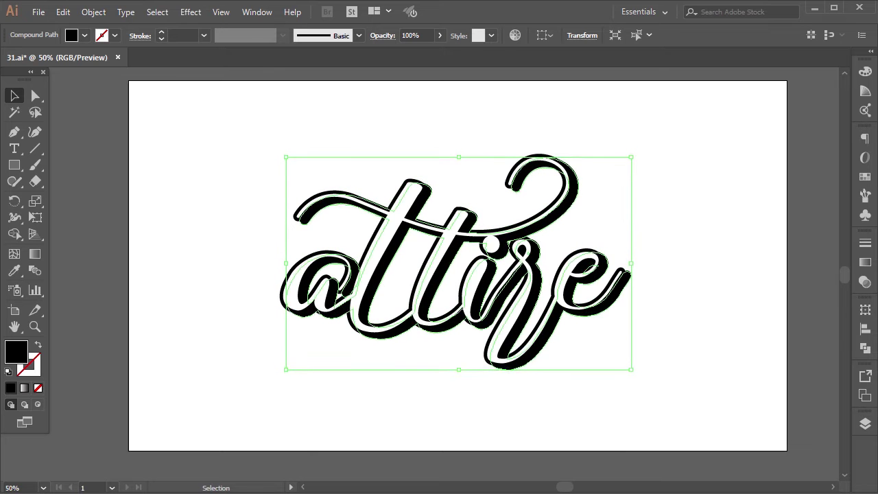
key(Down)
key(Down)
key(Down)
key(Down)
key(Down)
key(Down)
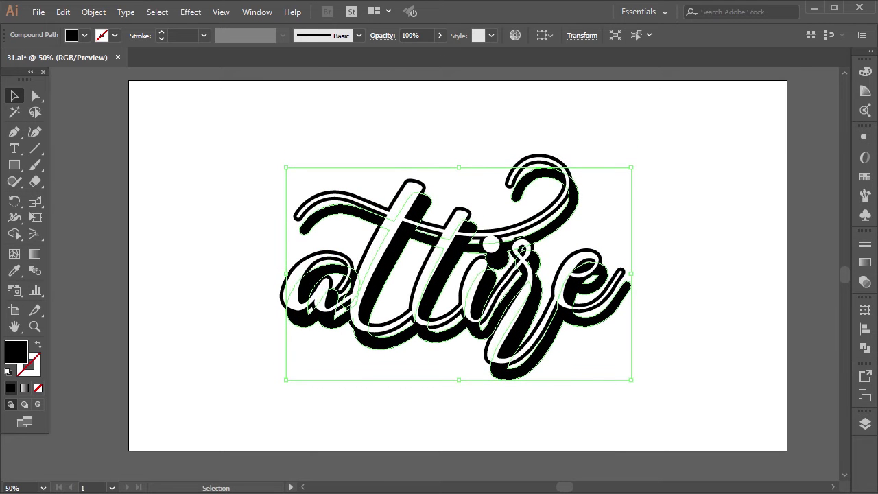
key(Down)
key(Down)
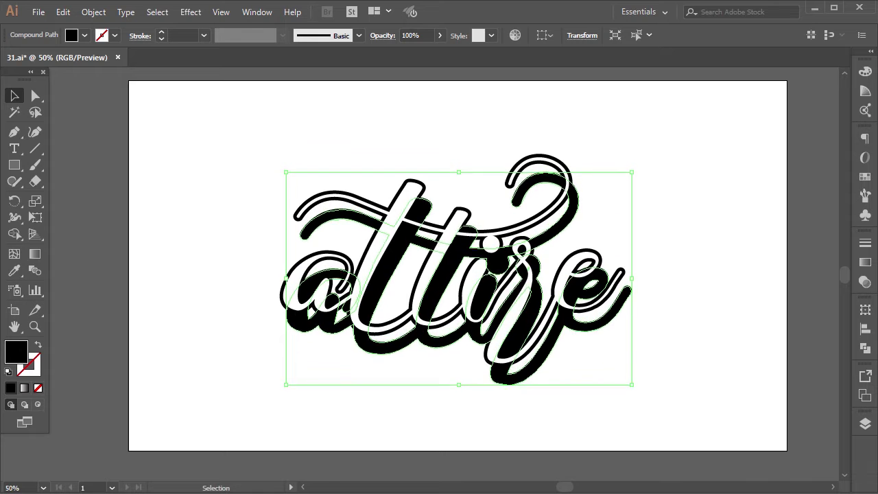
key(Down)
key(Down)
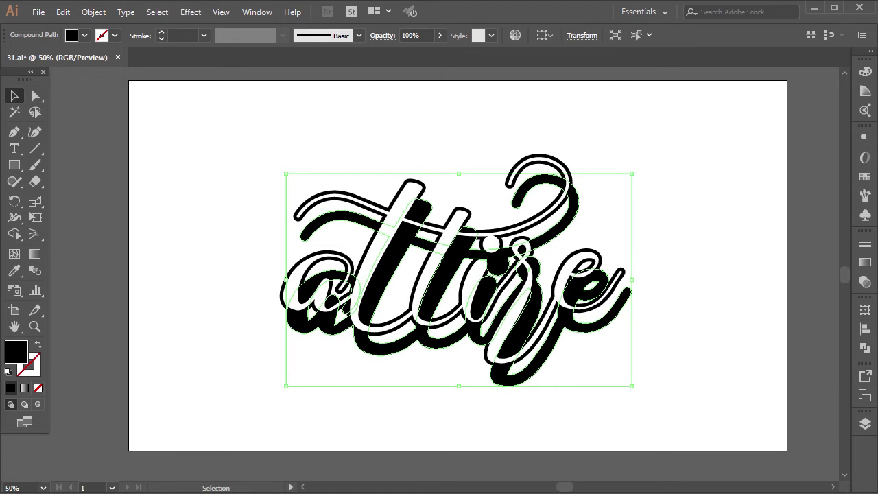
key(Down)
key(Down)
key(Down)
key(Right)
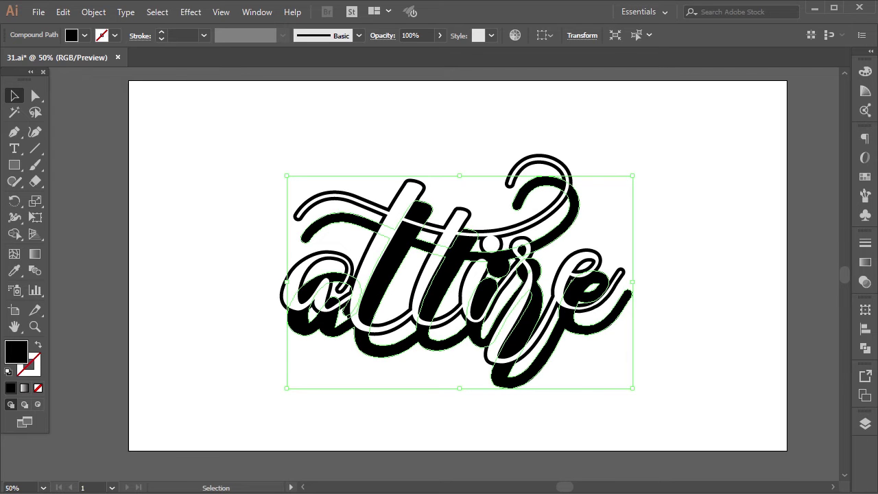
key(Down)
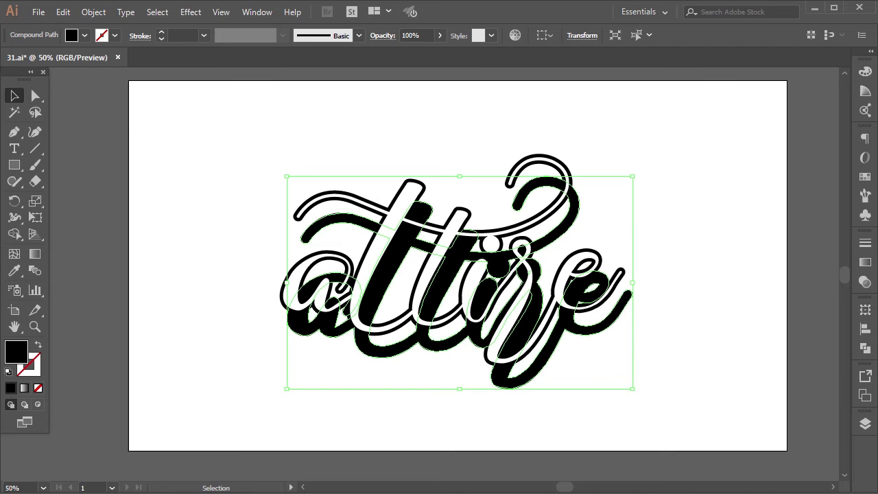
key(Up)
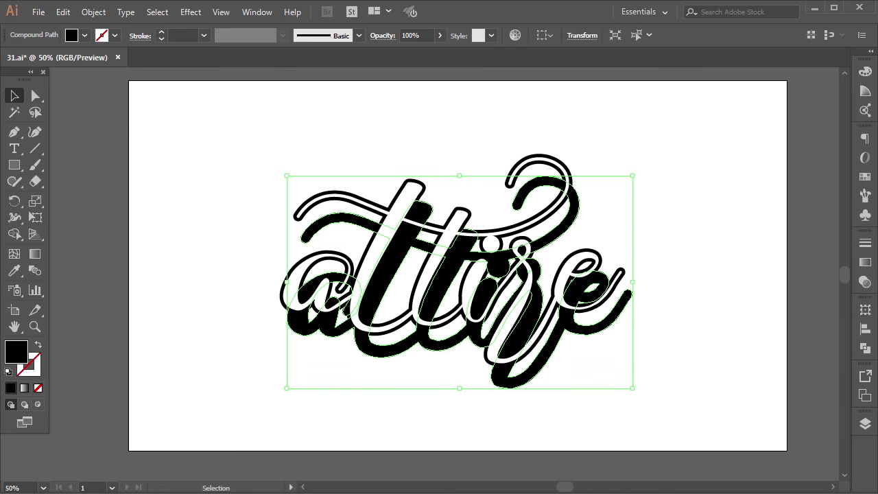
key(ctrl+shift+a)
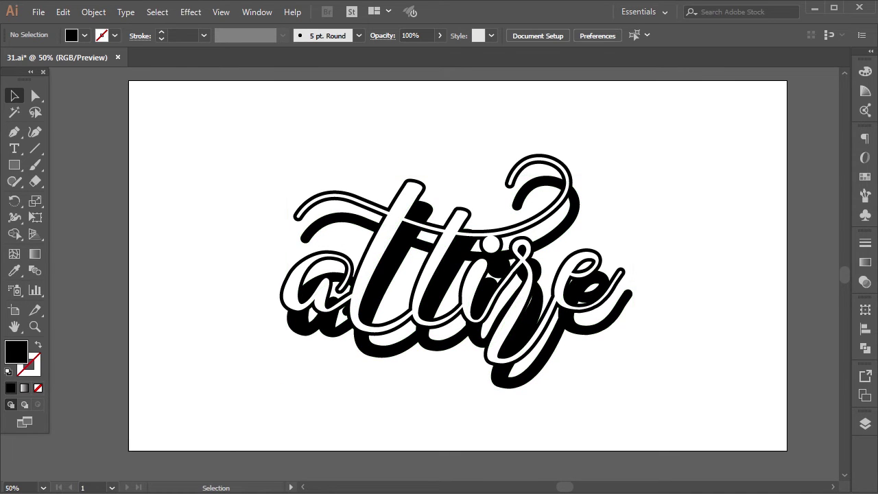
Select the lettering and its black shadow and make a blend between them.
click(412, 206)
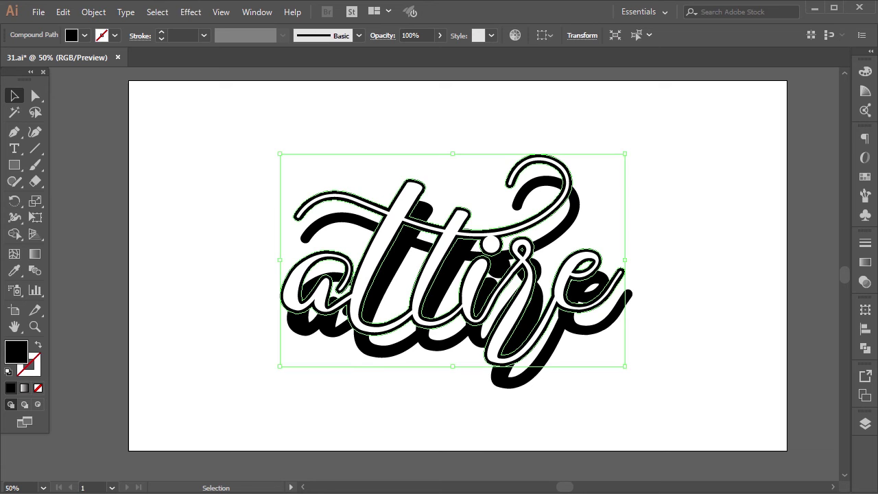
shift+click(374, 295)
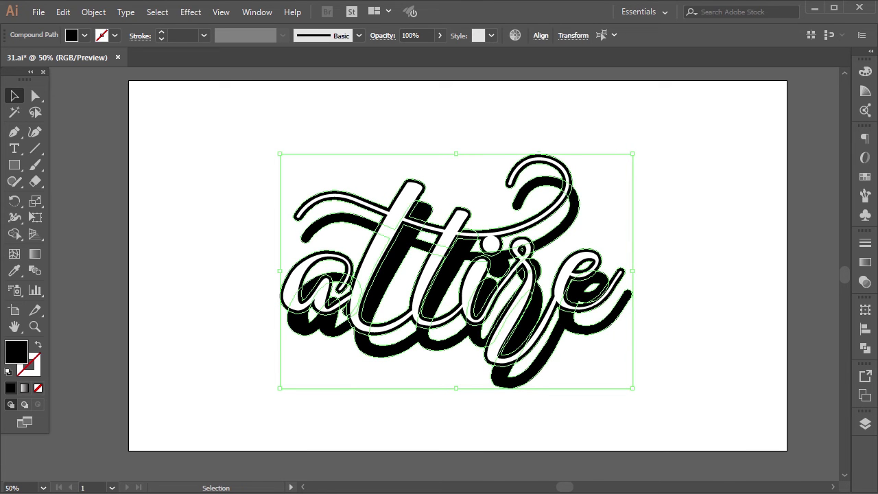
click(94, 12)
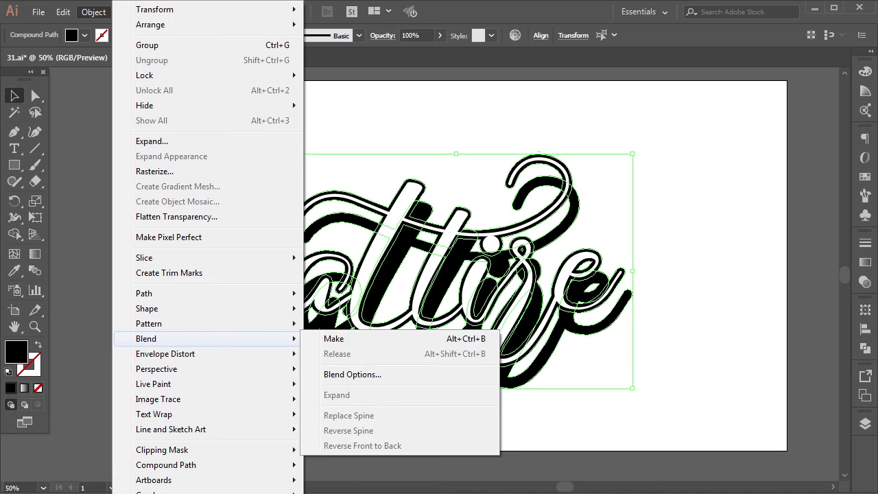
click(339, 338)
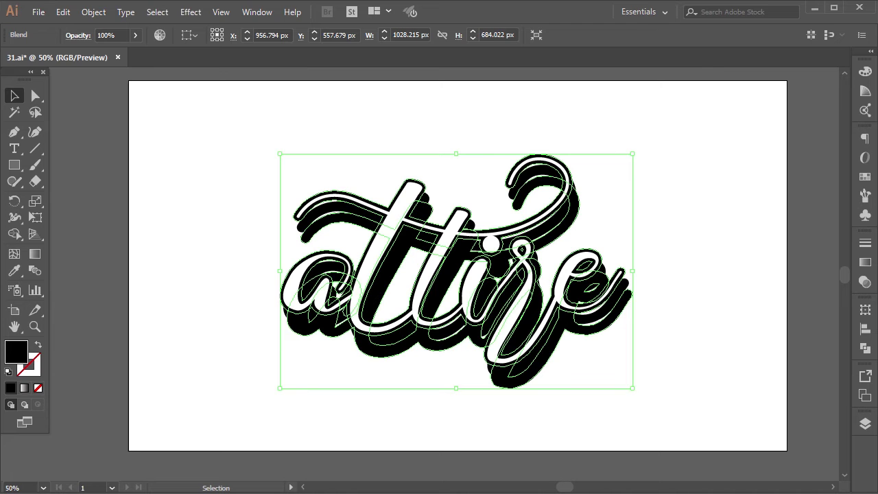
drag(225, 191, 236, 255)
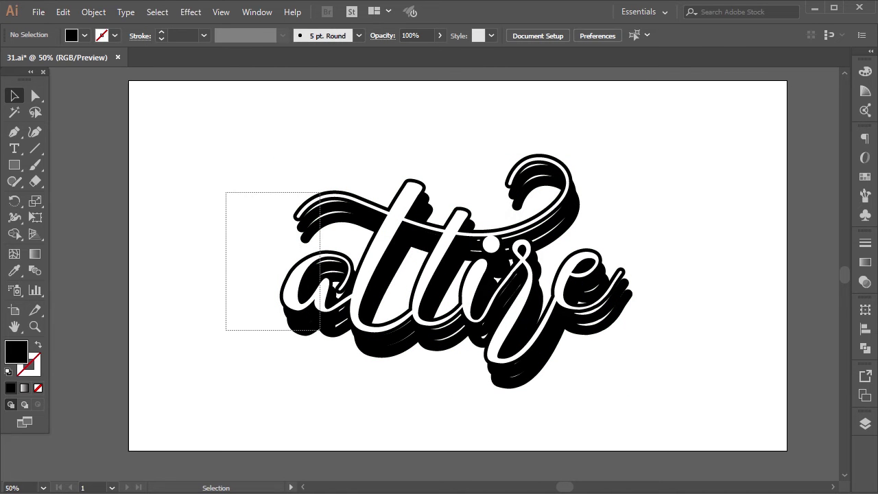
Set the blend's spacing to 20 Specified Steps in Blend Options.
click(521, 253)
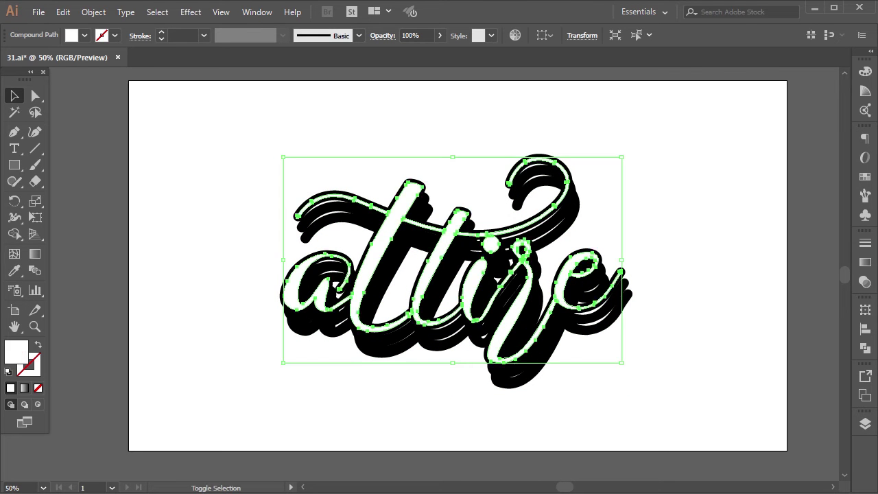
shift+click(522, 253)
click(93, 12)
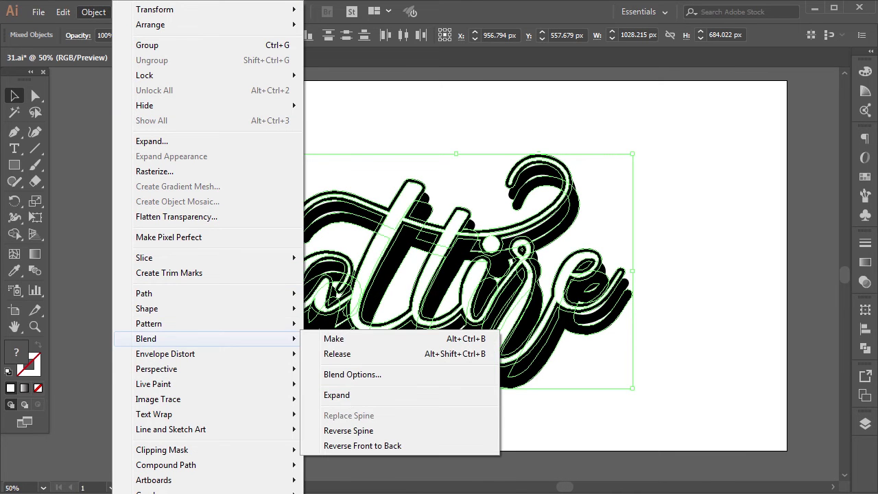
click(352, 374)
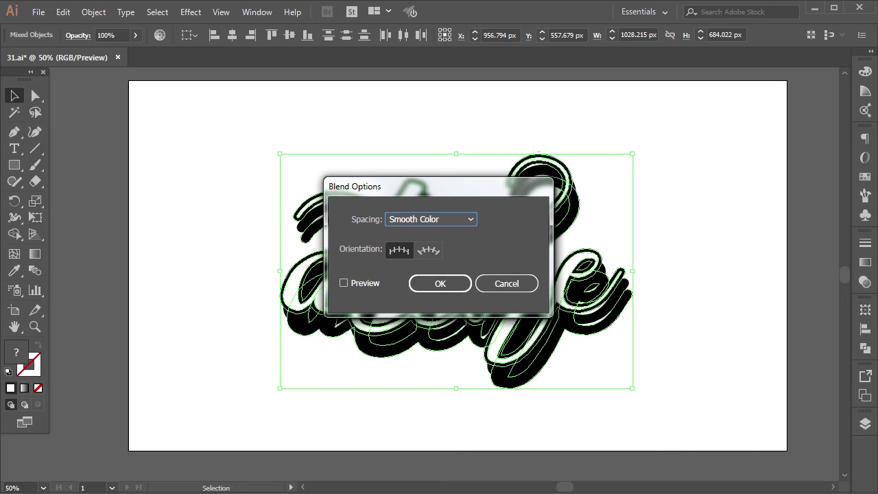
click(431, 219)
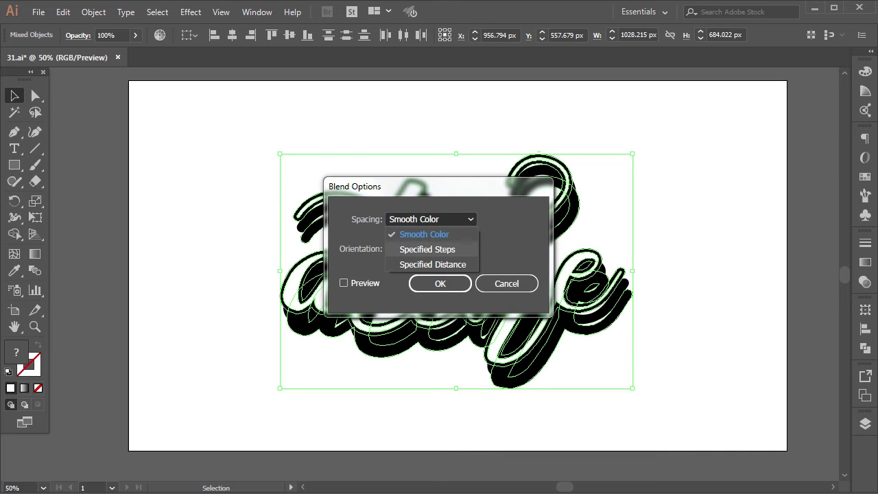
click(425, 249)
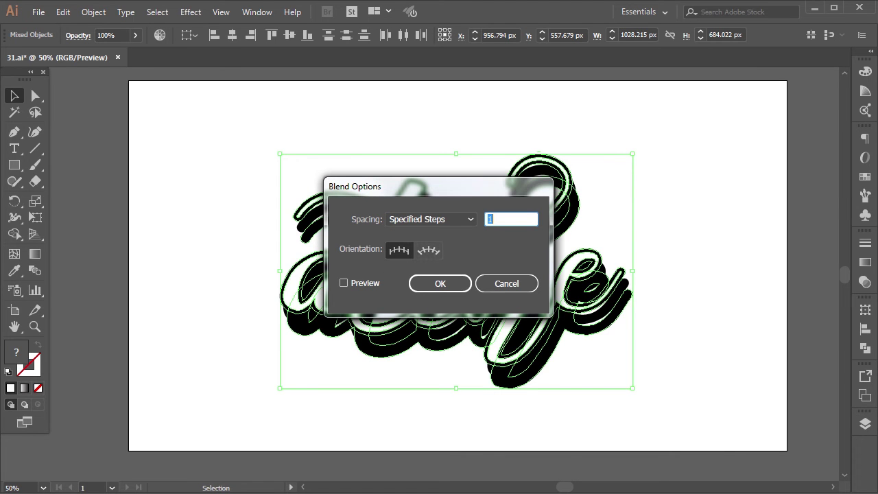
text(20)
click(343, 283)
click(439, 283)
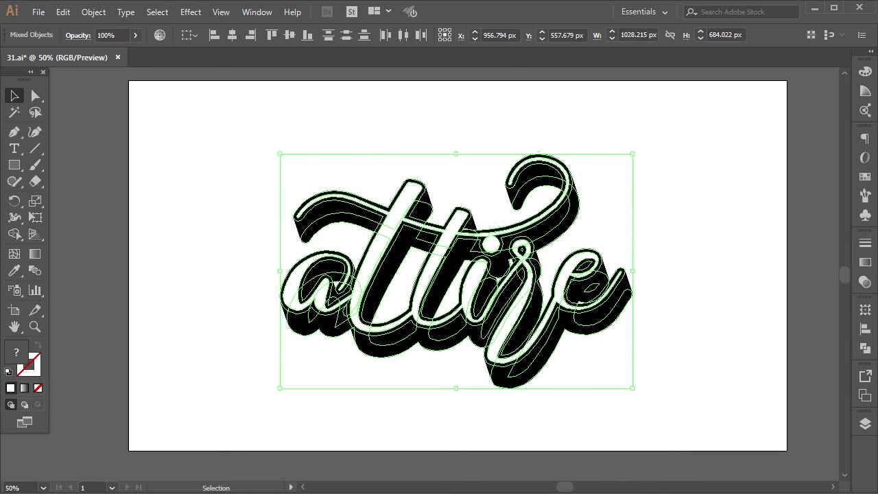
Expand the blend into separate shapes.
click(93, 12)
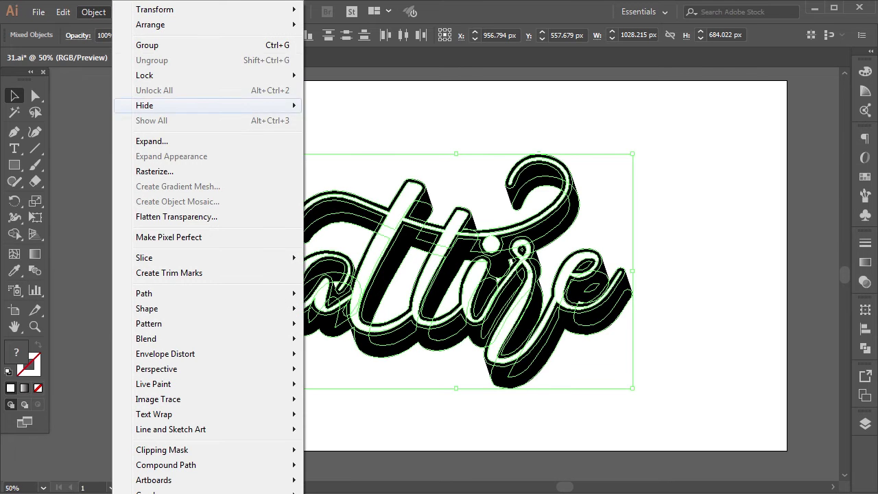
click(151, 141)
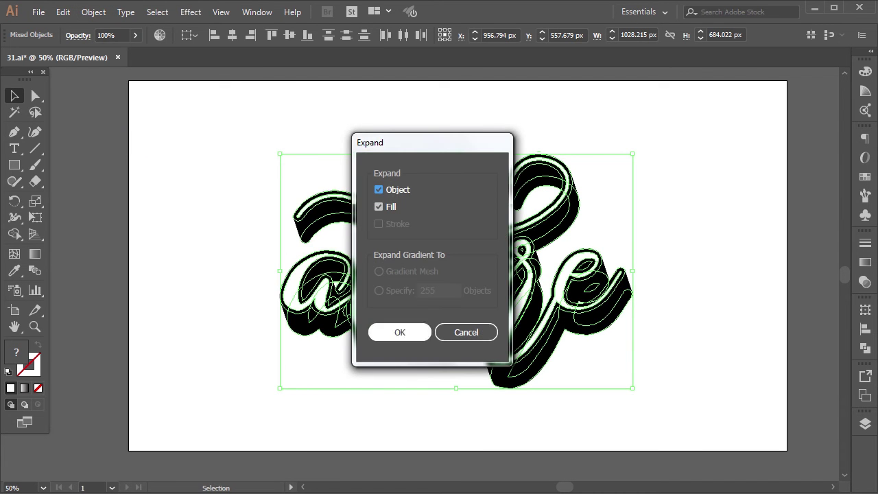
click(399, 332)
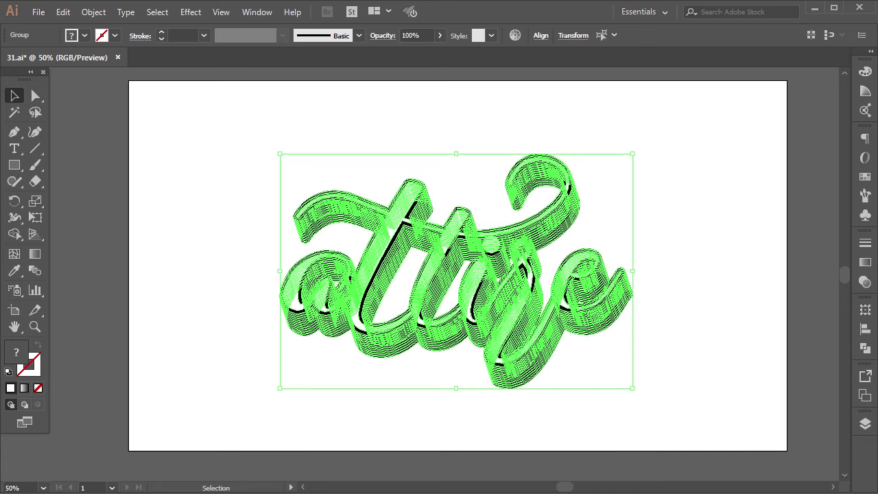
Unite the expanded extrusion pieces into one shape with Pathfinder, then deselect.
key(ctrl+shift+F9)
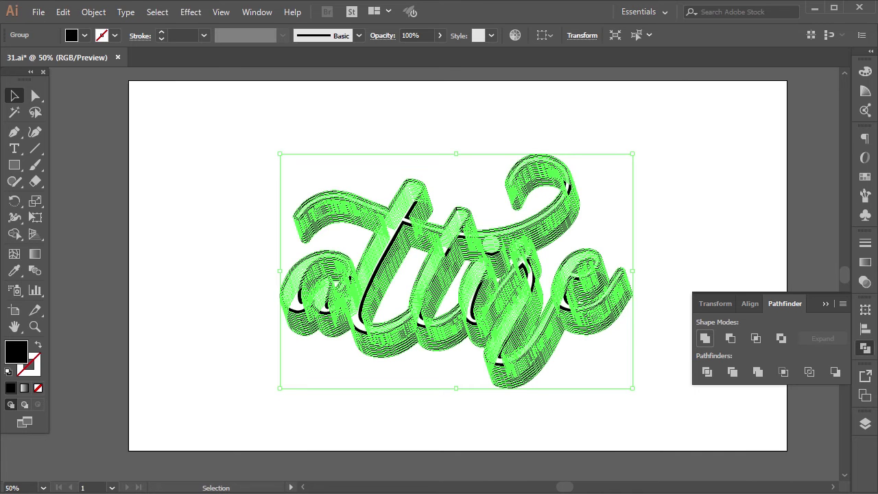
click(705, 338)
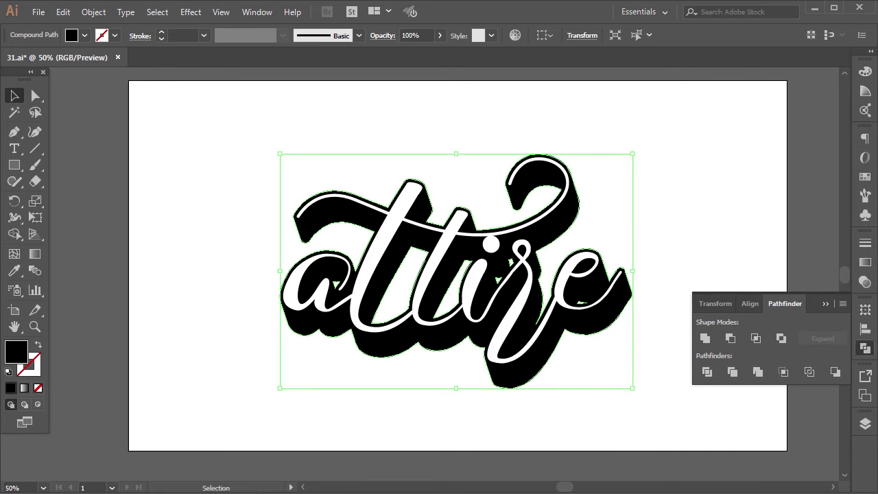
click(826, 303)
key(ctrl+shift+a)
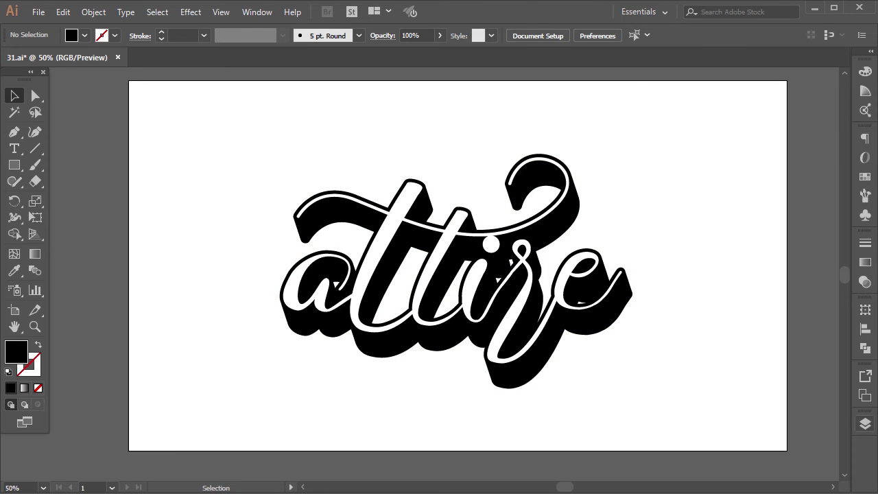
Make the Color layer visible to reveal the red, navy and mint swatches.
key(F7)
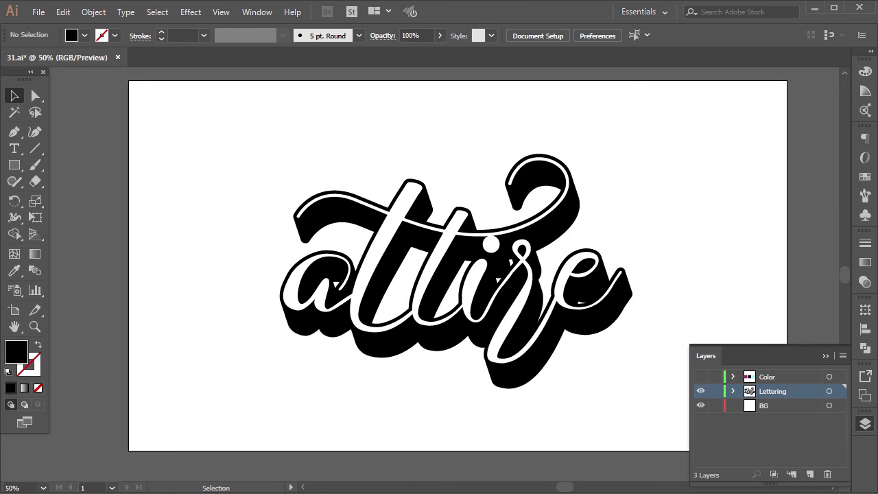
click(700, 377)
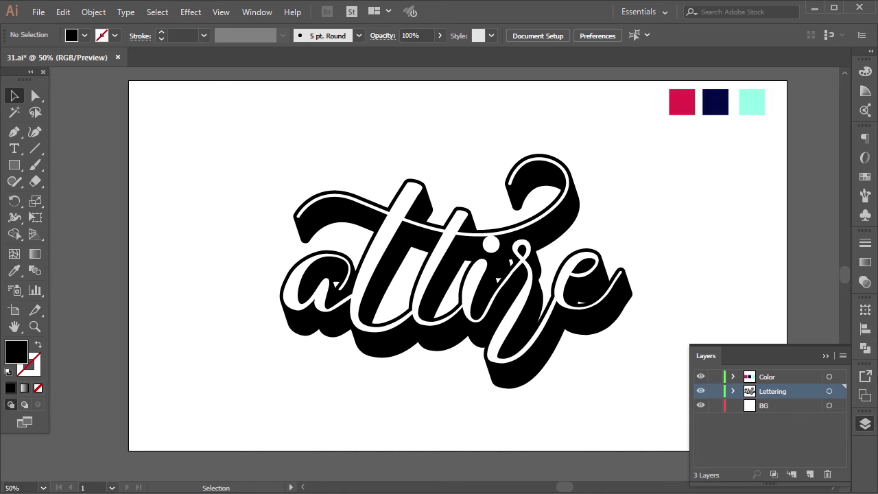
click(825, 355)
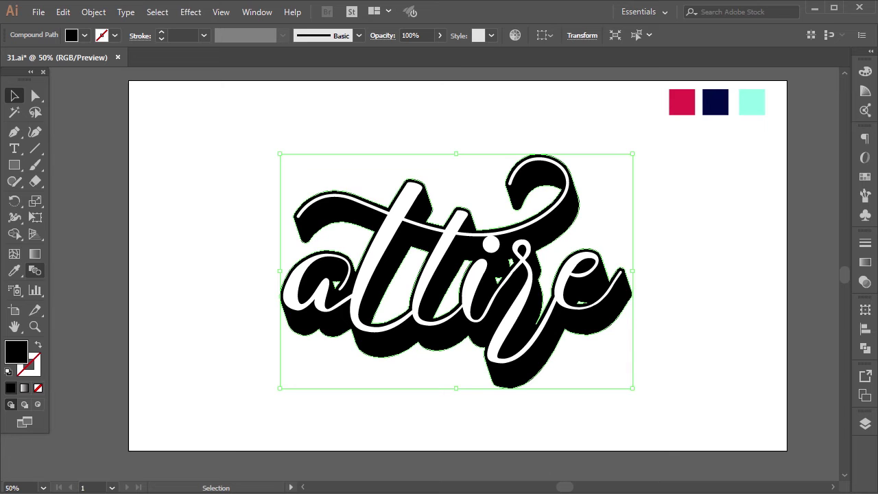
Fill the black extrusion with the navy swatch colour using the Eyedropper.
click(15, 271)
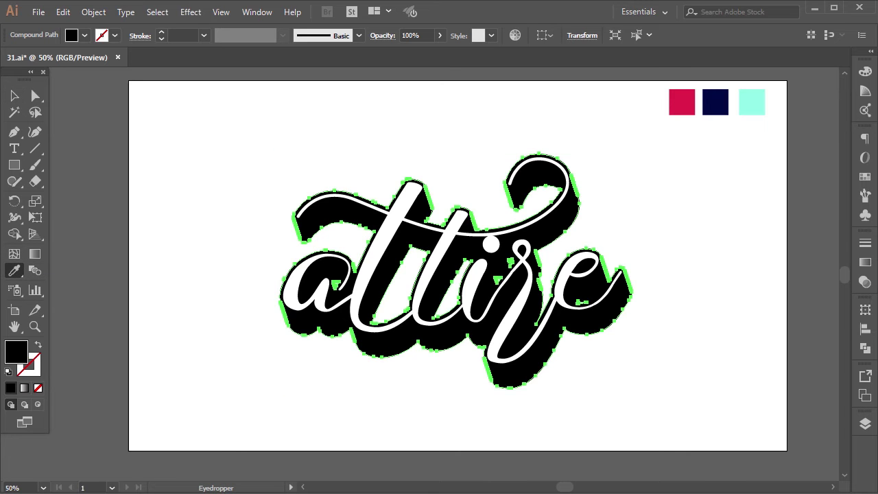
click(715, 102)
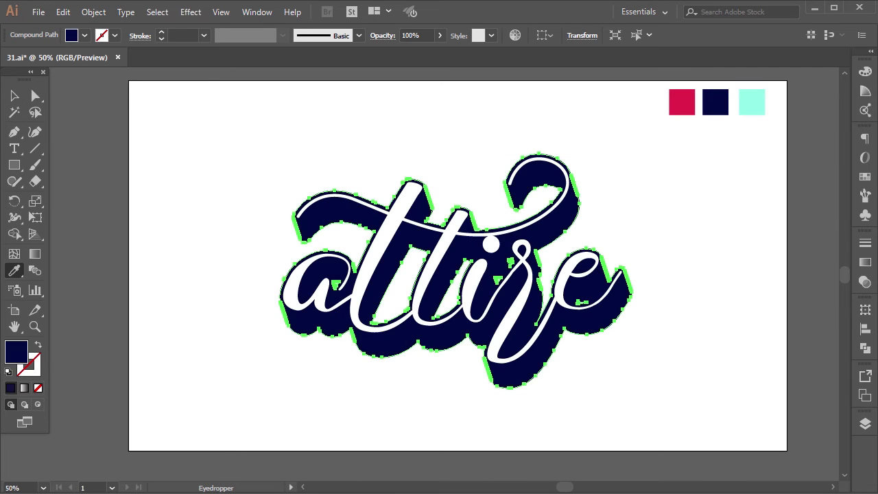
key(v)
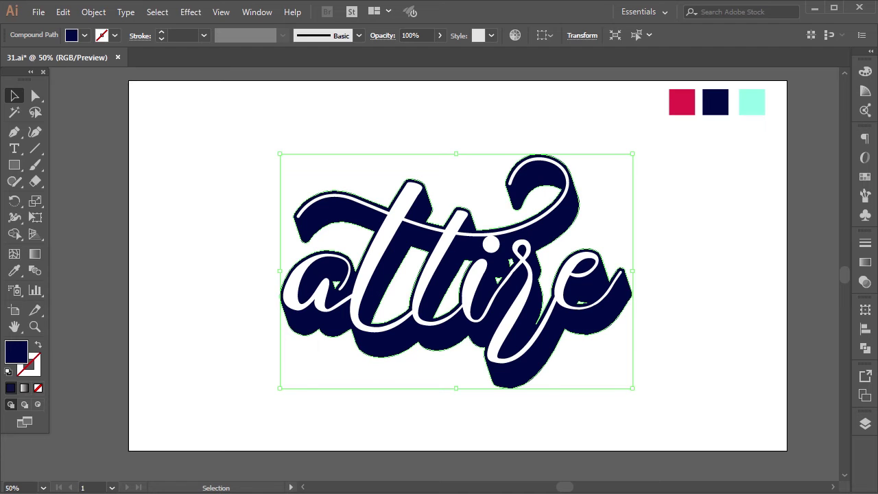
key(ctrl+shift+a)
key(ctrl+equal)
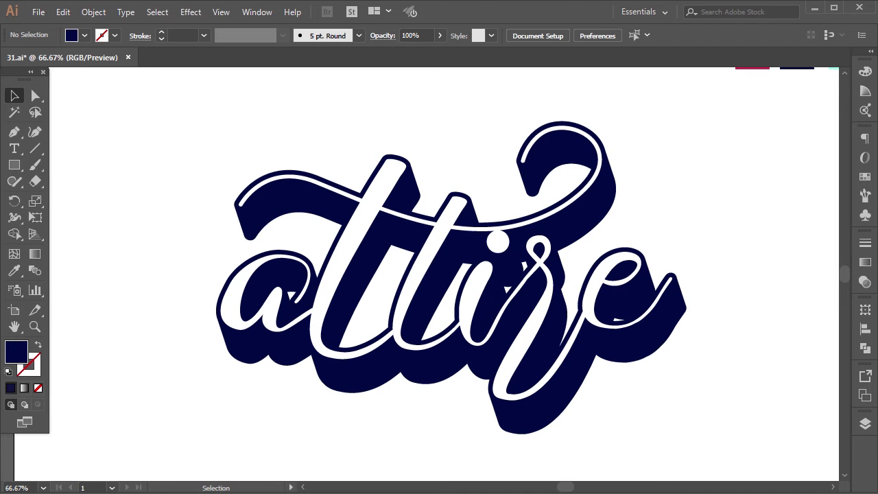
Paste a copy of the white lettering in place and nudge it right once, down twice.
click(481, 316)
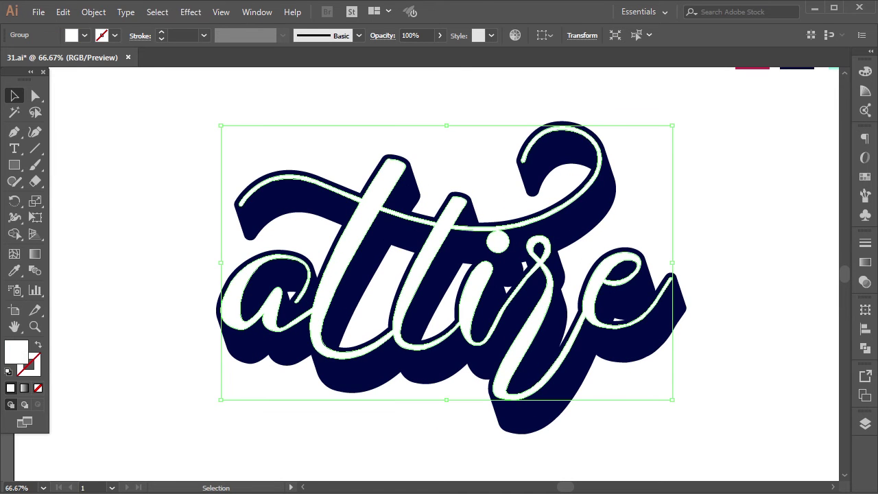
click(63, 12)
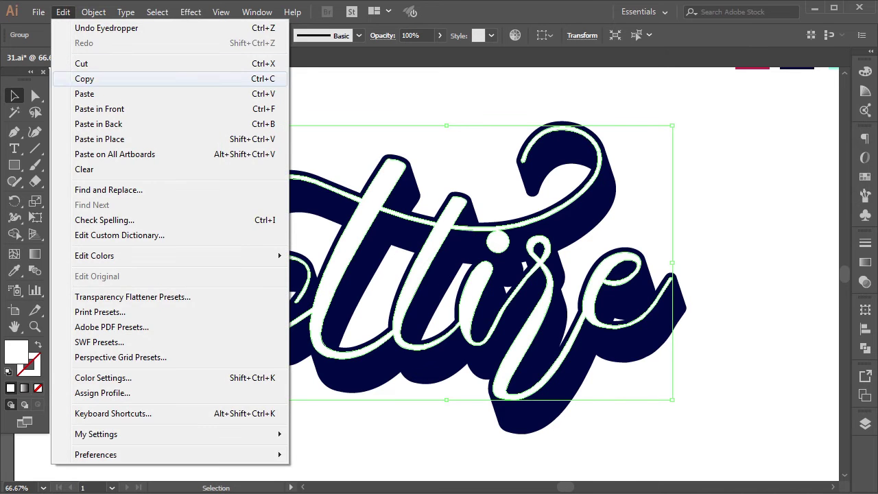
click(84, 79)
click(62, 12)
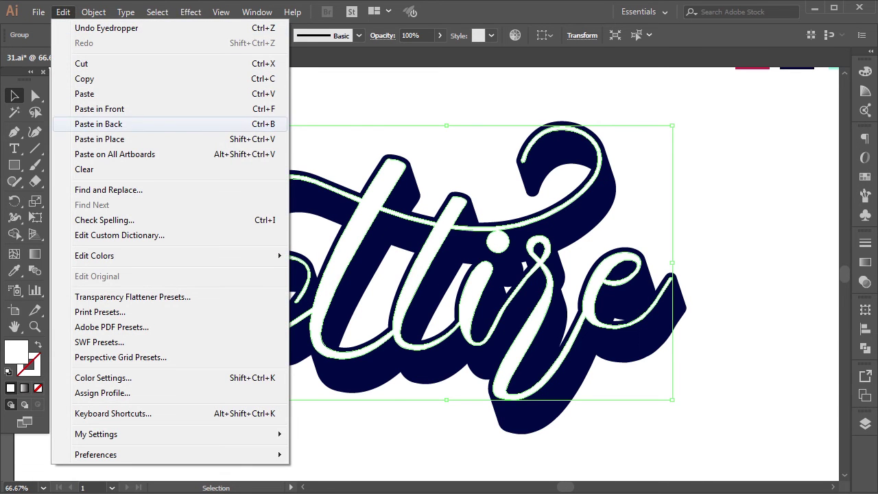
click(99, 139)
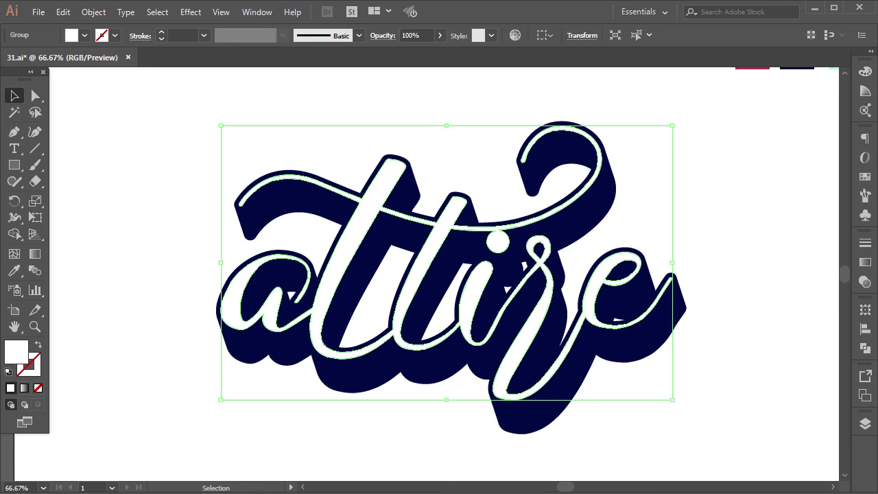
key(Right)
key(Right)
key(Right)
key(Right)
key(Right)
key(Right)
key(Right)
key(Right)
key(Right)
key(Down)
key(Down)
key(Down)
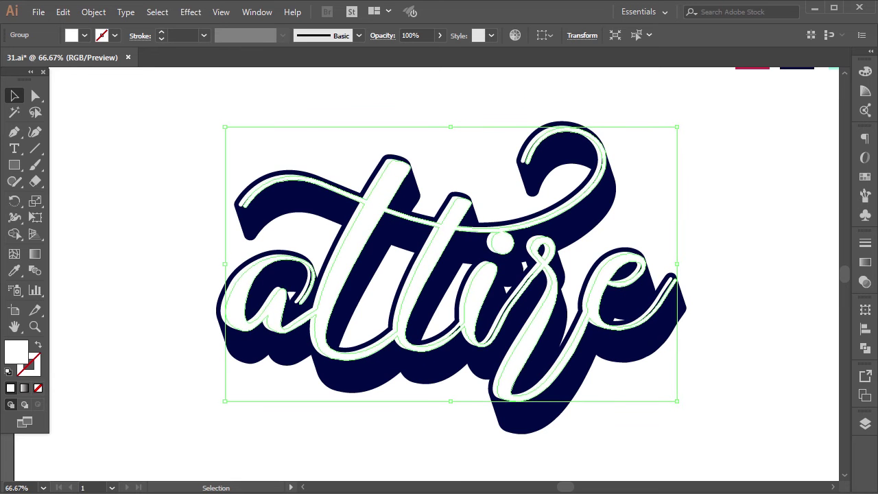
key(Down)
key(Down)
key(Down)
key(Down)
Fill the offset lettering copy with the red swatch colour.
key(ctrl+minus)
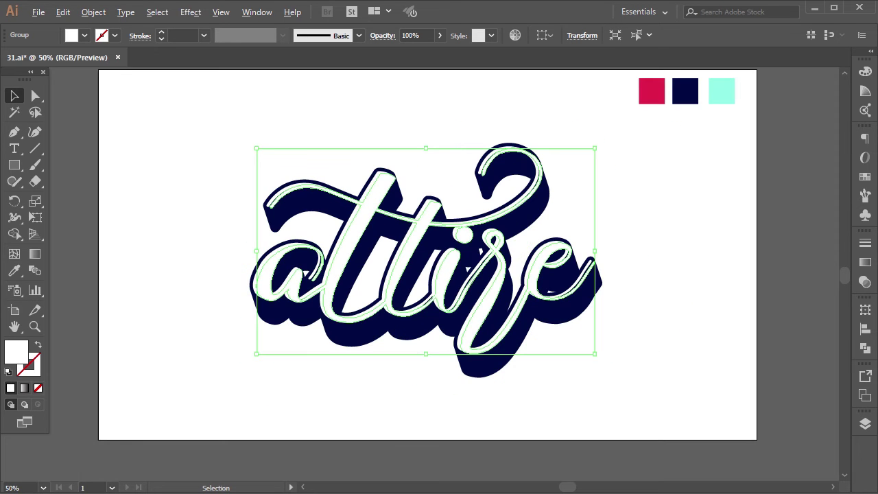
key(i)
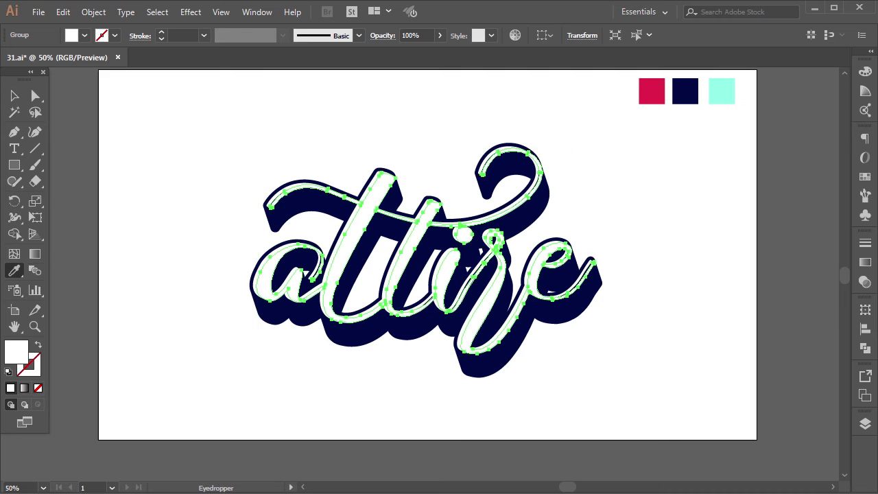
click(652, 91)
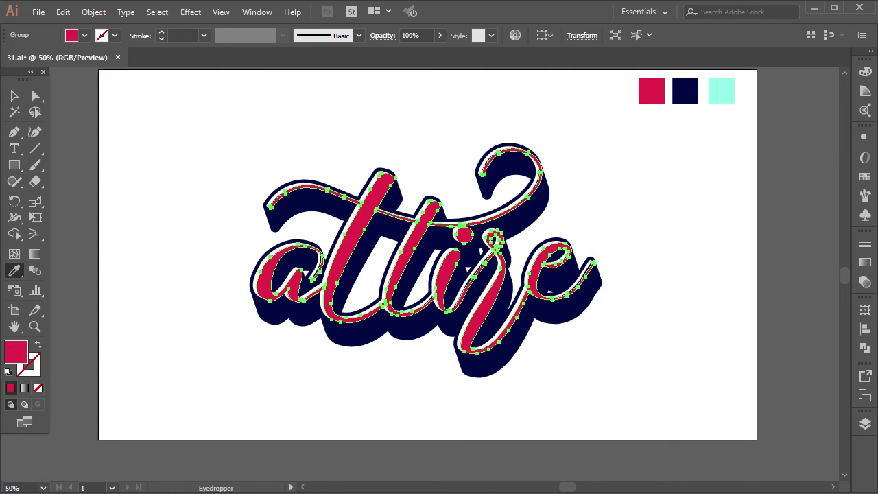
key(v)
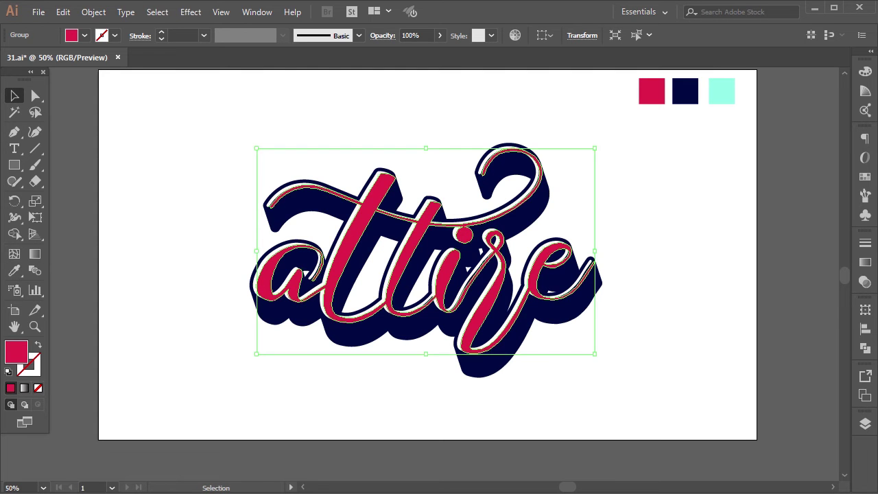
Bring the original white lettering in front of the red copy.
key(ctrl+z)
right_click(355, 212)
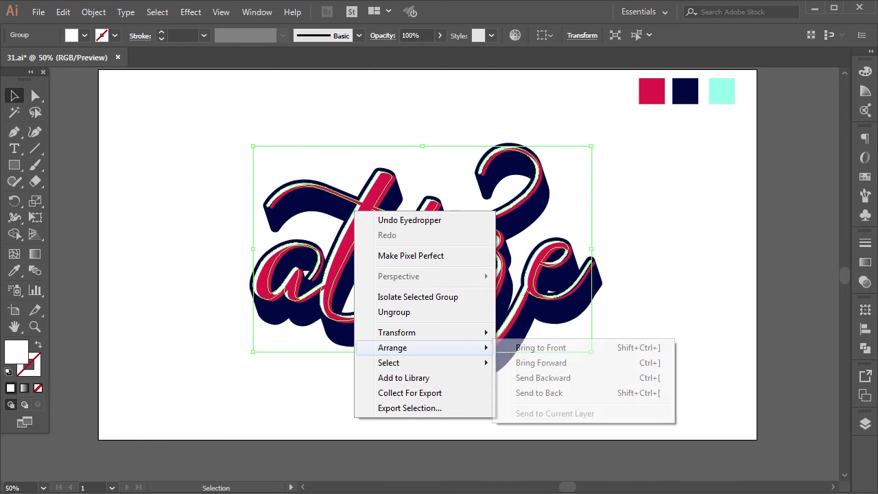
click(542, 345)
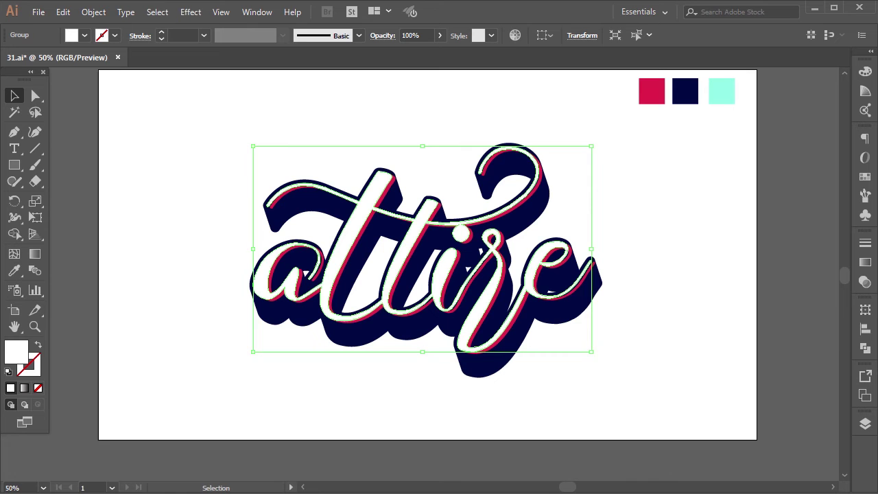
key(ctrl+shift+a)
key(ctrl+plus)
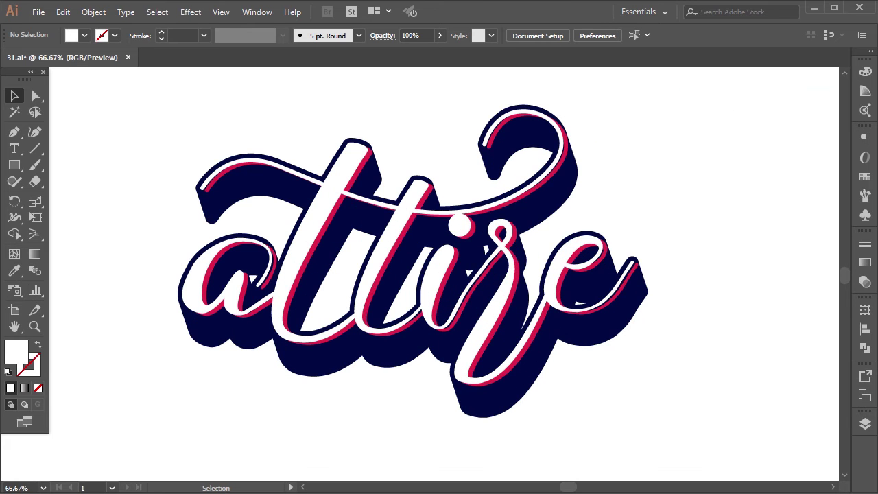
key(ctrl+6)
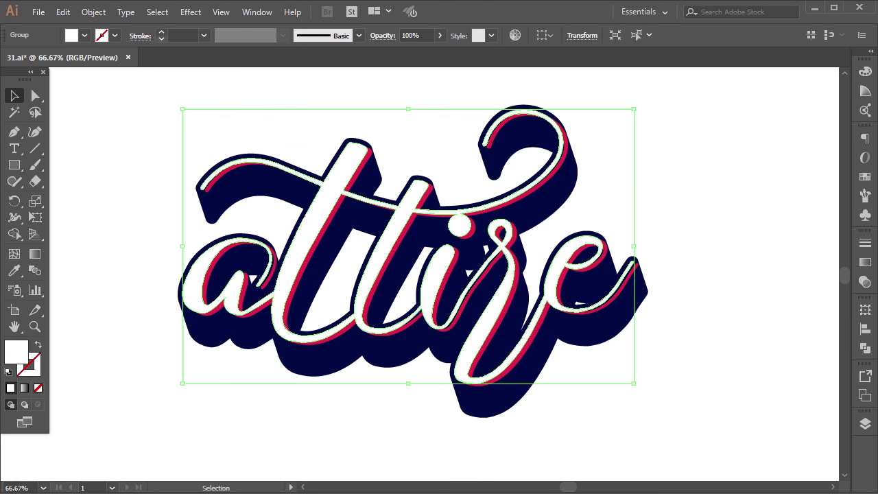
Give the lettering a thin dark outline and set all stroke corners to Round Join.
key(d)
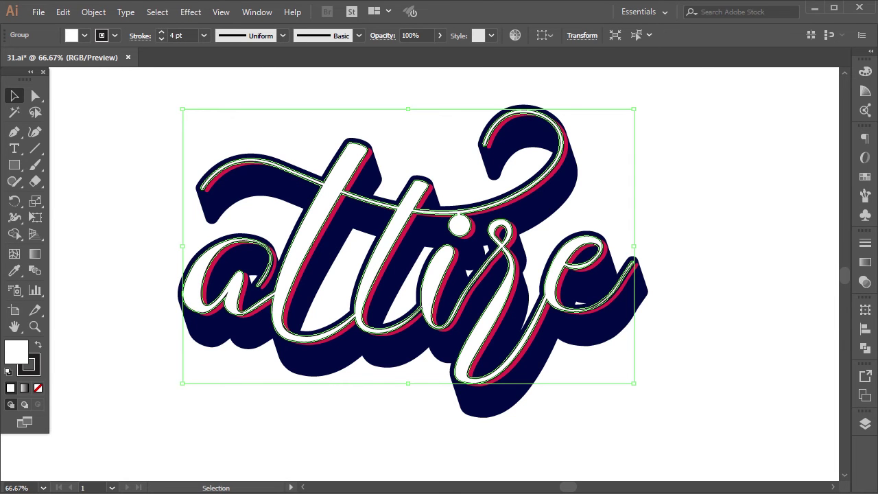
key(ctrl+shift+a)
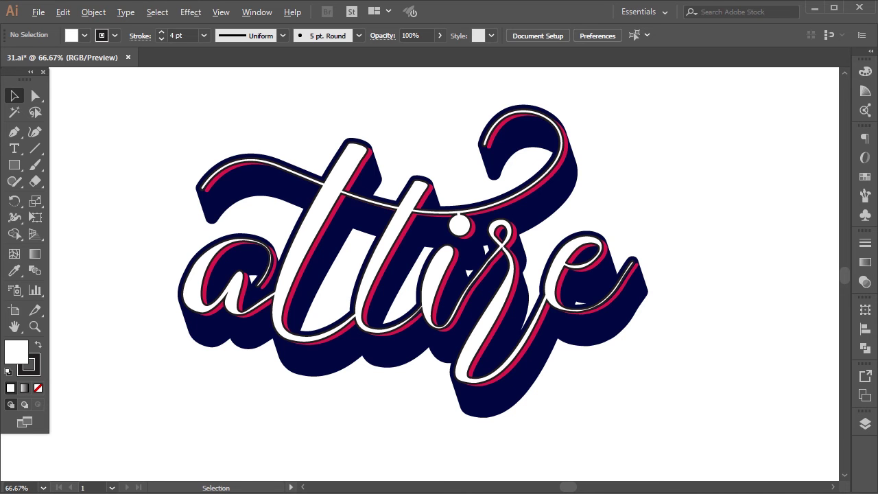
key(ctrl+plus)
key(ctrl+plus)
key(ctrl+a)
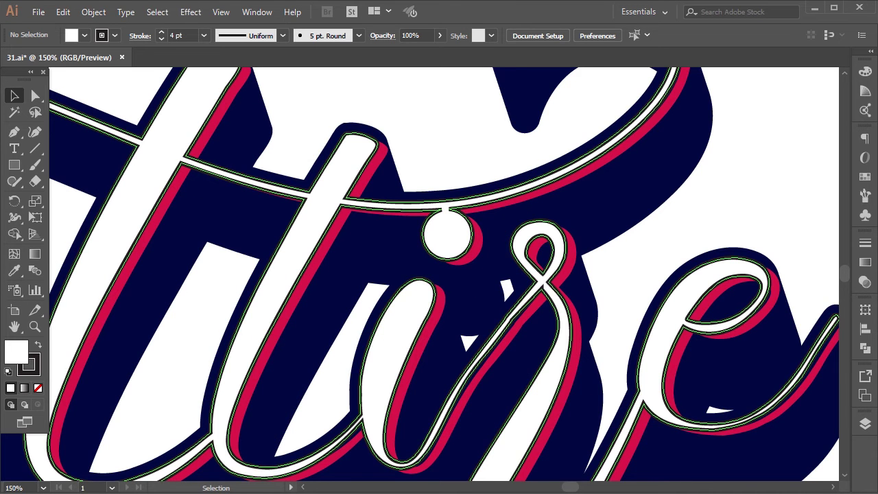
click(865, 243)
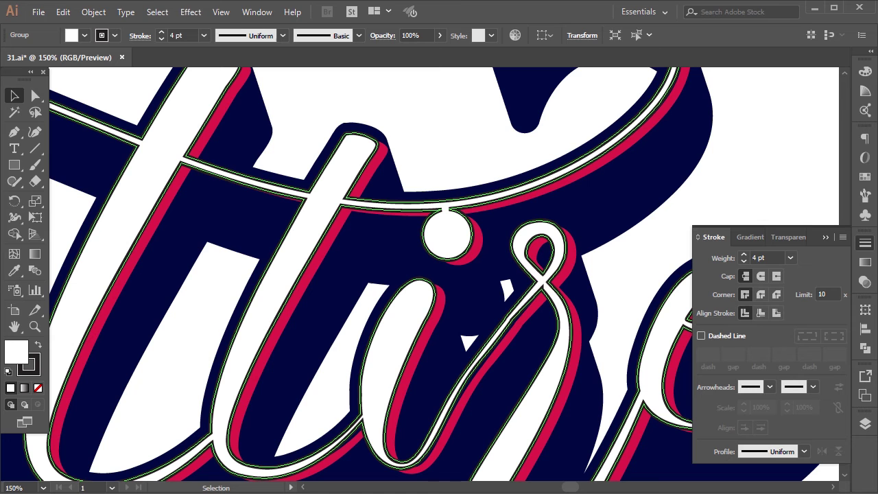
click(760, 294)
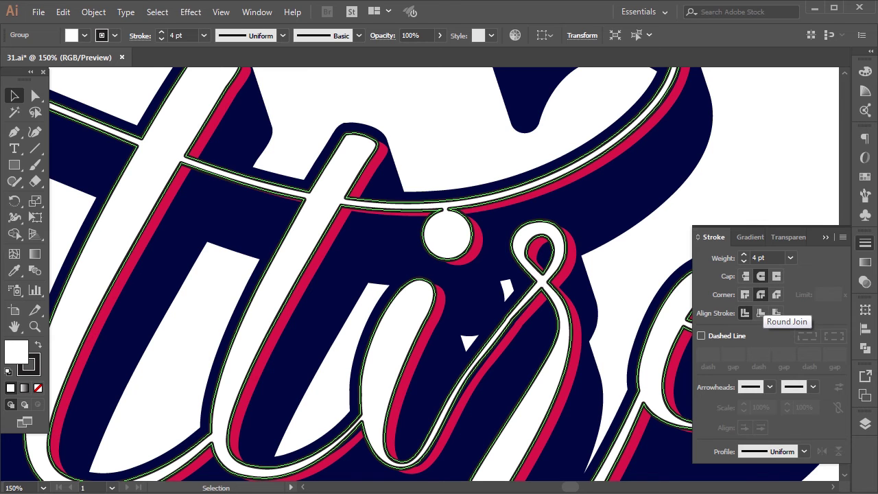
click(865, 243)
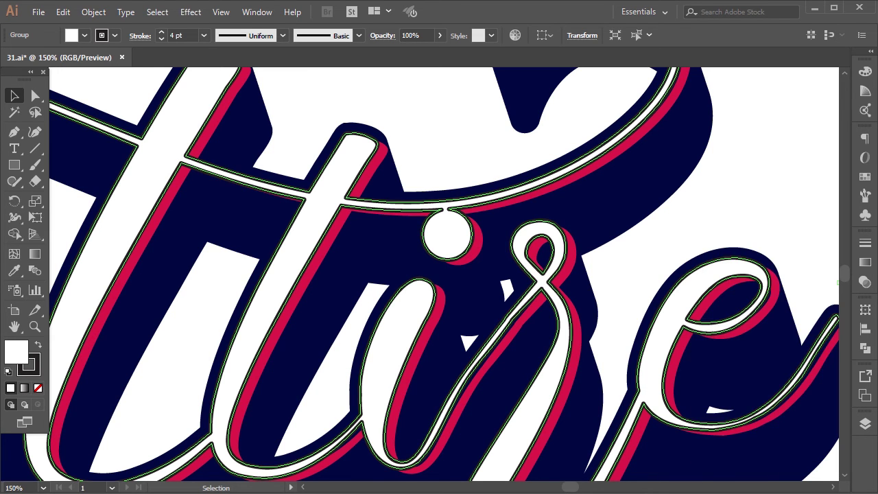
key(ctrl+shift+a)
key(ctrl+minus)
key(ctrl+minus)
key(ctrl+minus)
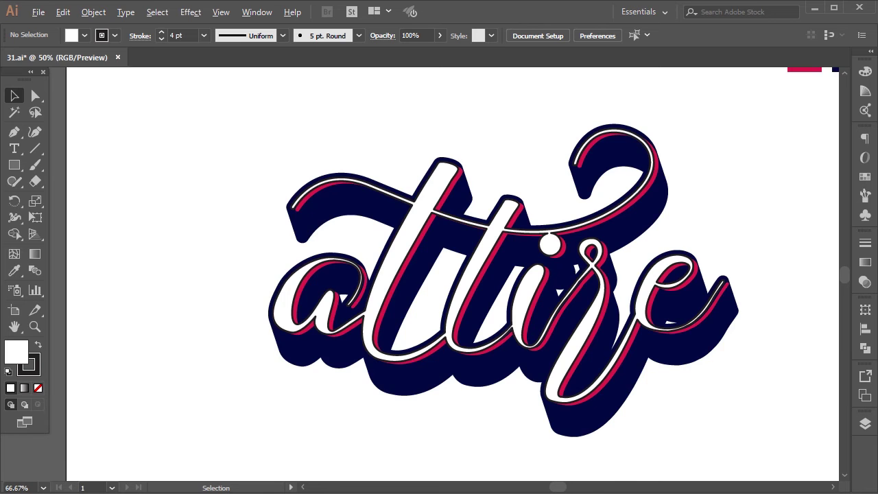
key(ctrl+minus)
On the BG layer, draw a rectangle covering the whole artboard with Smart Guides on.
key(ctrl+plus)
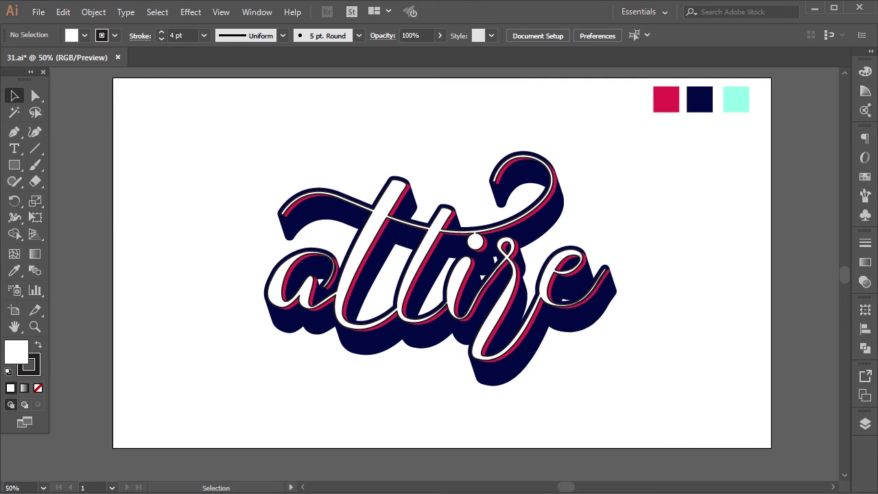
click(865, 423)
click(782, 405)
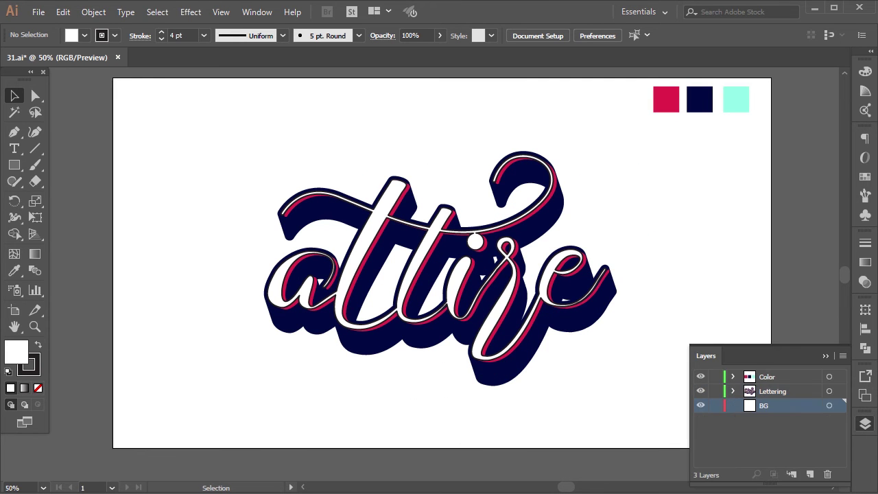
key(m)
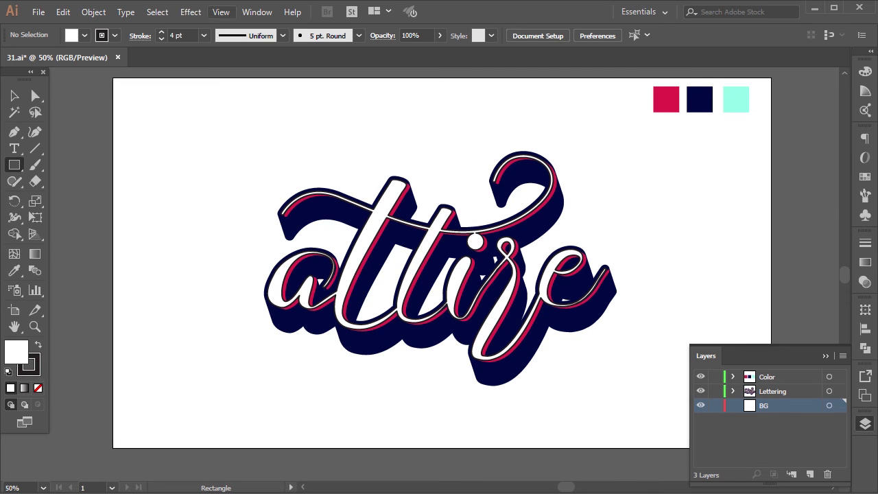
click(221, 12)
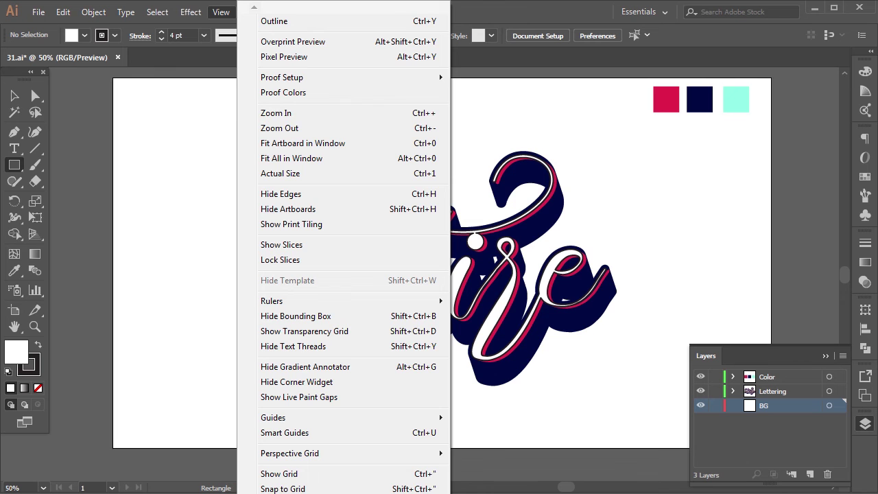
click(285, 432)
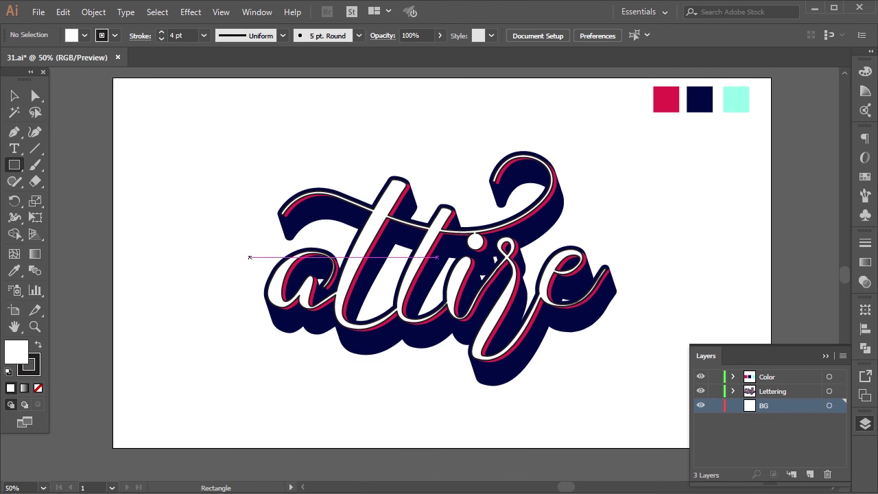
mouse_move(114, 78)
mouse_down()
mouse_move(468, 312)
mouse_move(771, 456)
mouse_up()
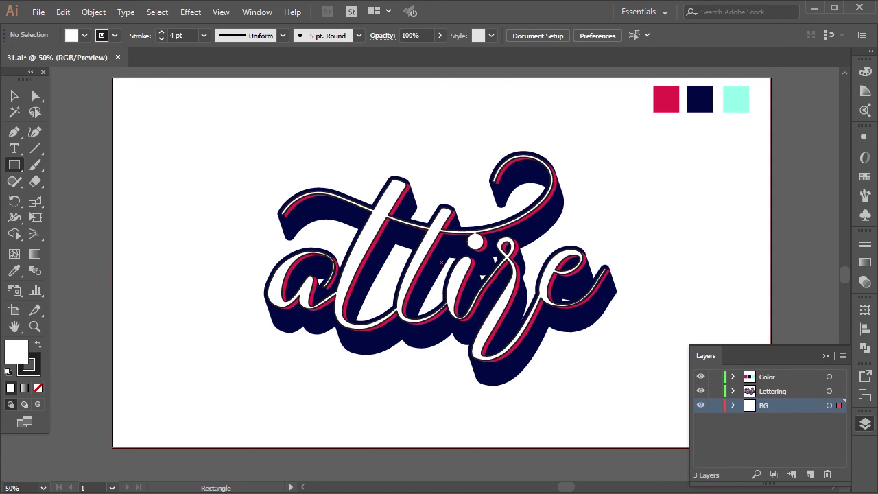
drag(771, 457, 771, 447)
Fill the background rectangle mint and remove the three colour swatches.
key(i)
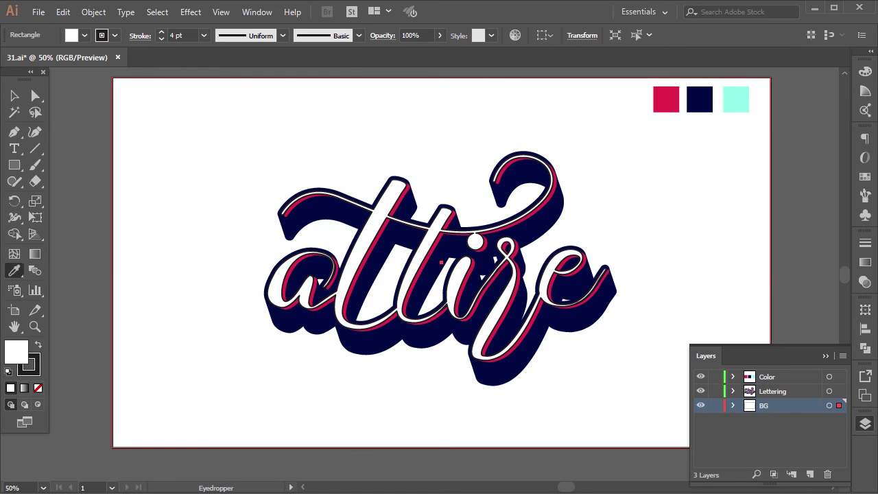
click(736, 100)
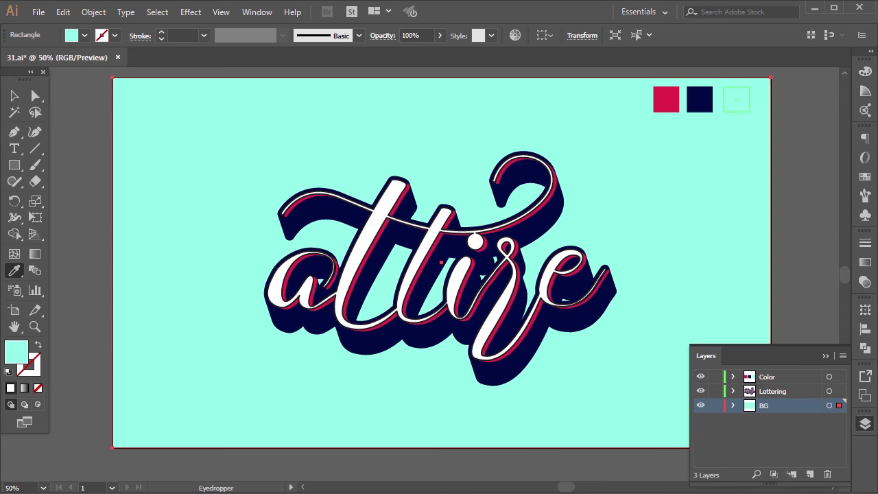
key(v)
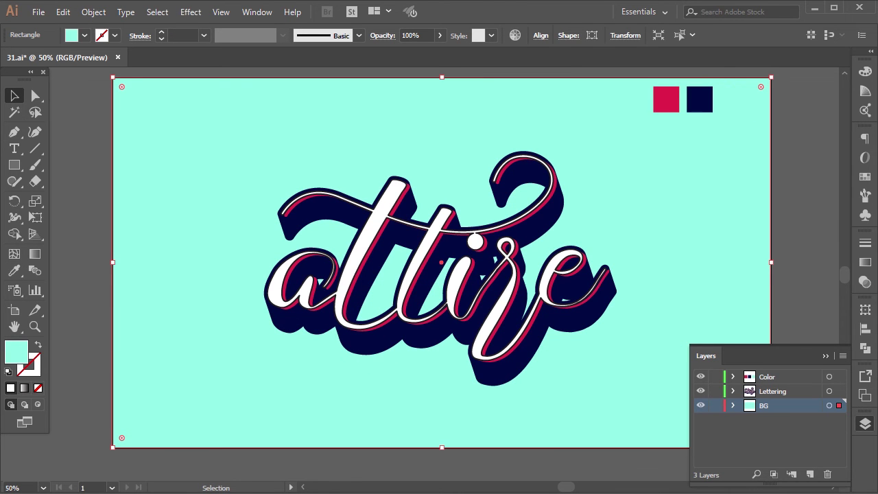
click(825, 355)
key(ctrl+shift+a)
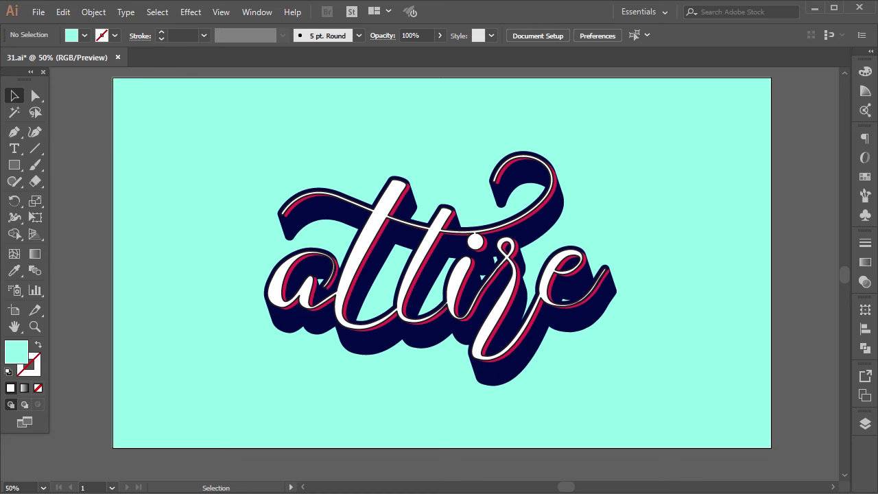
Scale the lettering up to span more of the mint background.
drag(802, 206, 279, 327)
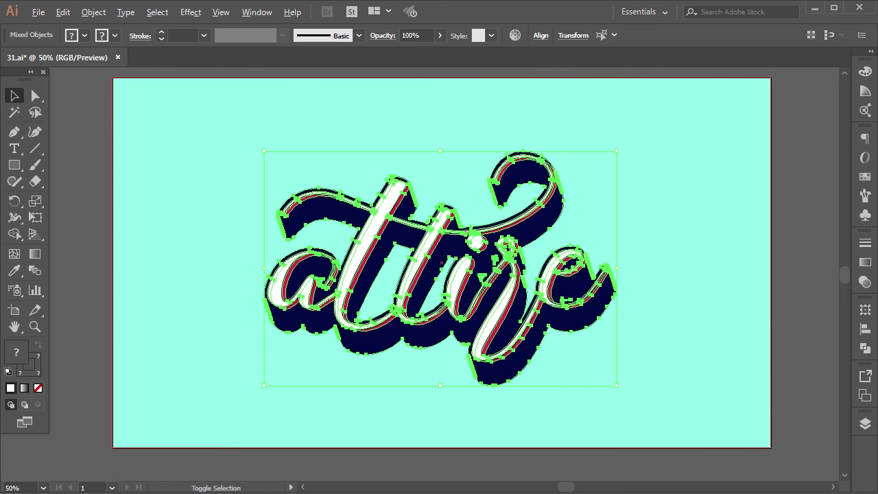
mouse_move(588, 392)
mouse_down()
mouse_move(710, 415)
mouse_move(739, 431)
mouse_up()
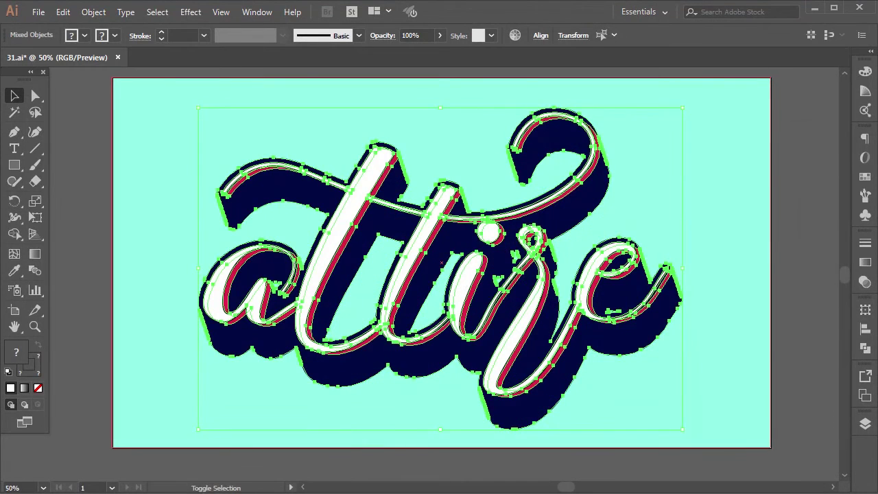
key(ctrl+shift+a)
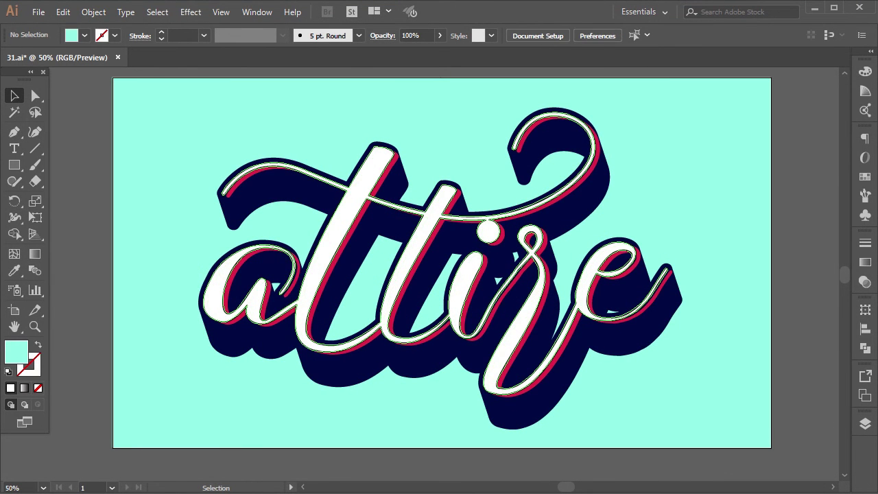
key(ctrl+a)
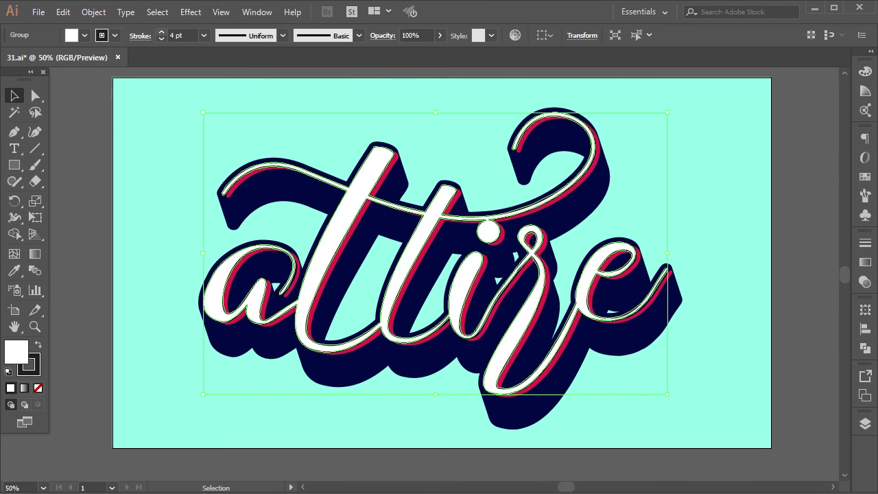
key(ctrl+h)
key(ctrl+shift+a)
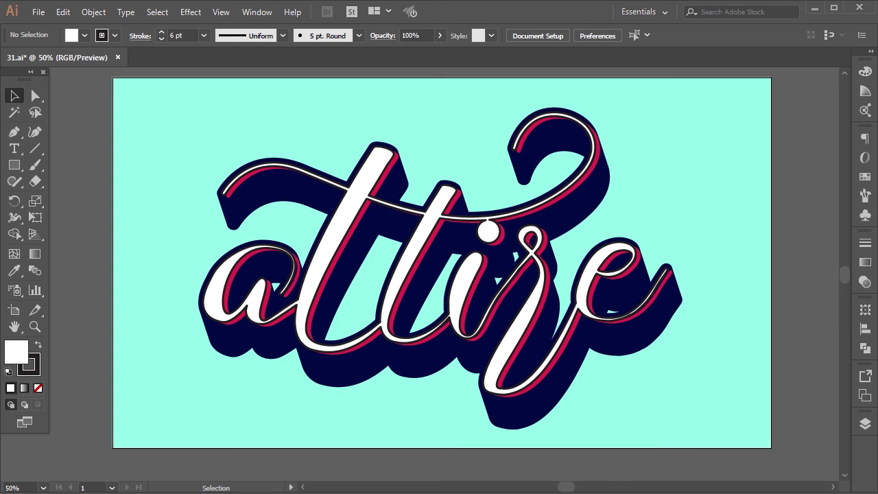
key(ctrl+plus)
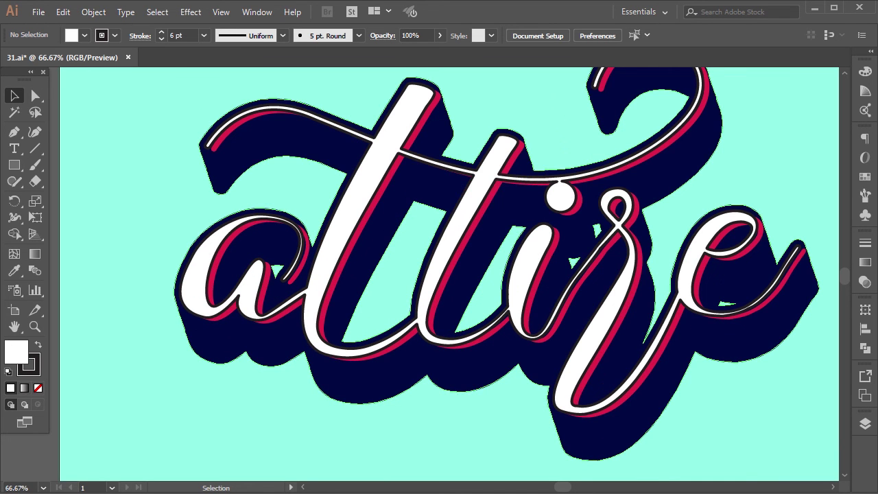
Nudge the red shadow group three steps down and one left.
key(ctrl+z)
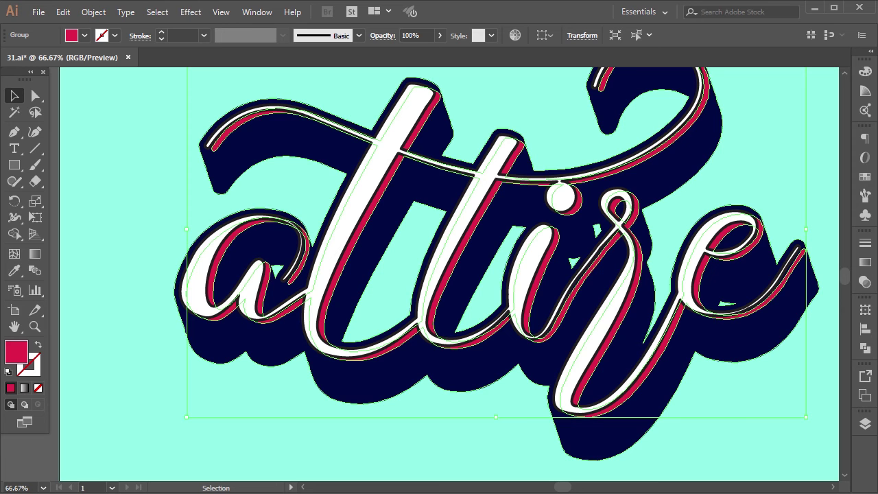
key(Left)
key(Left)
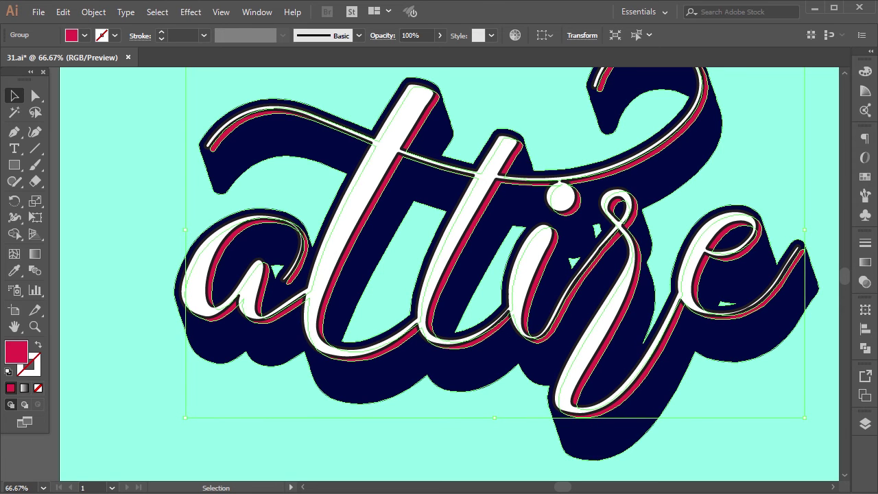
key(Down)
key(Left)
key(Down)
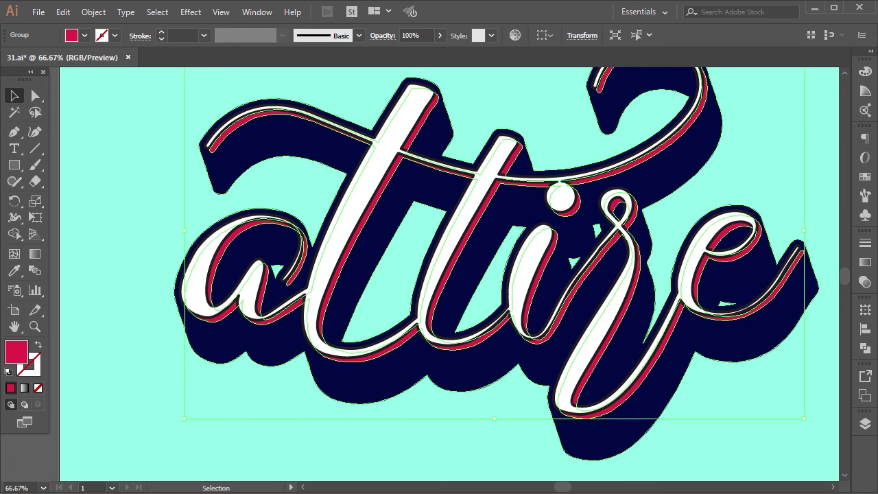
key(Down)
key(Right)
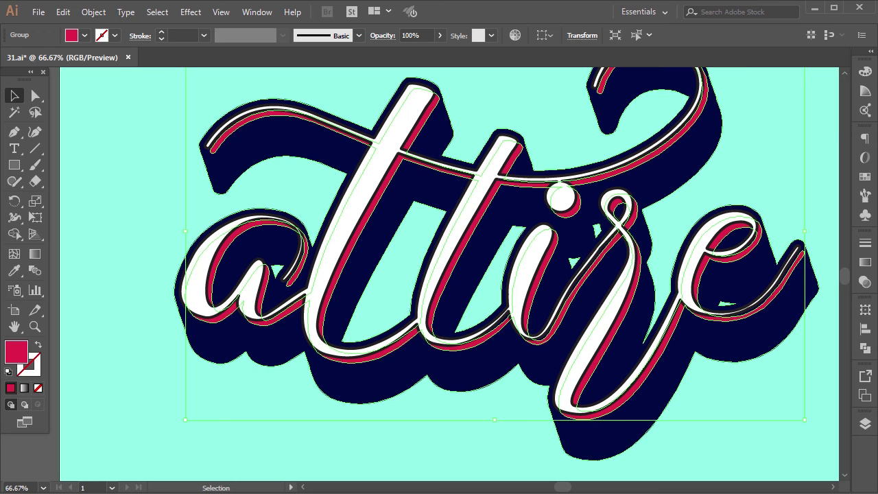
key(ctrl+minus)
key(ctrl+shift+a)
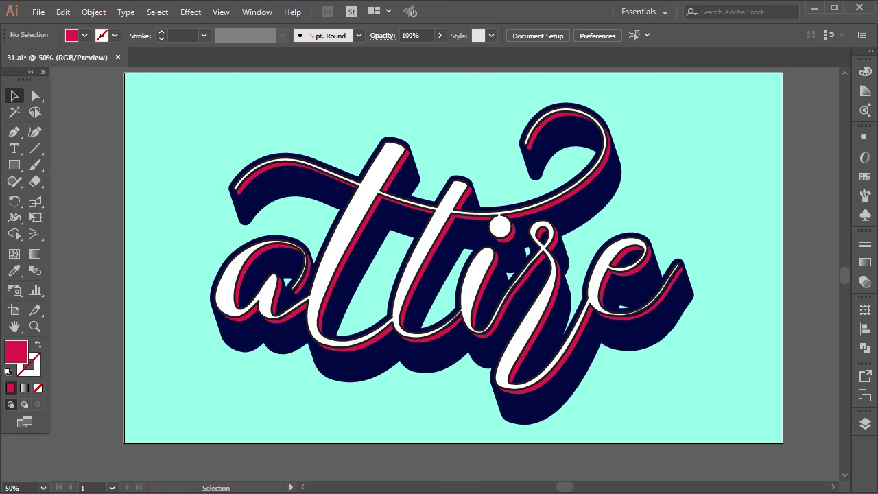